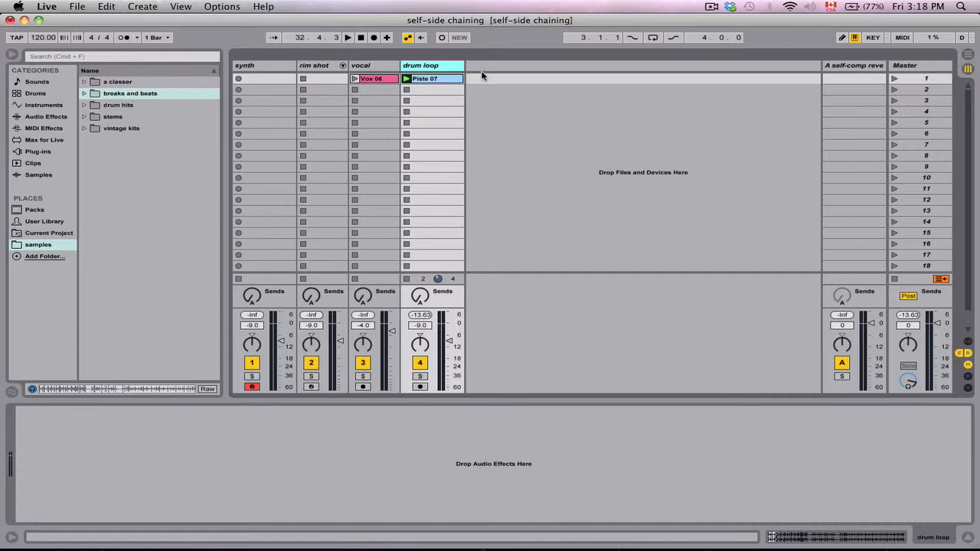
Step: Play the drum loop clip to hear it unprocessed, and stop both the clip and the transport
{"action": "left_click", "coordinate": [406, 79]}
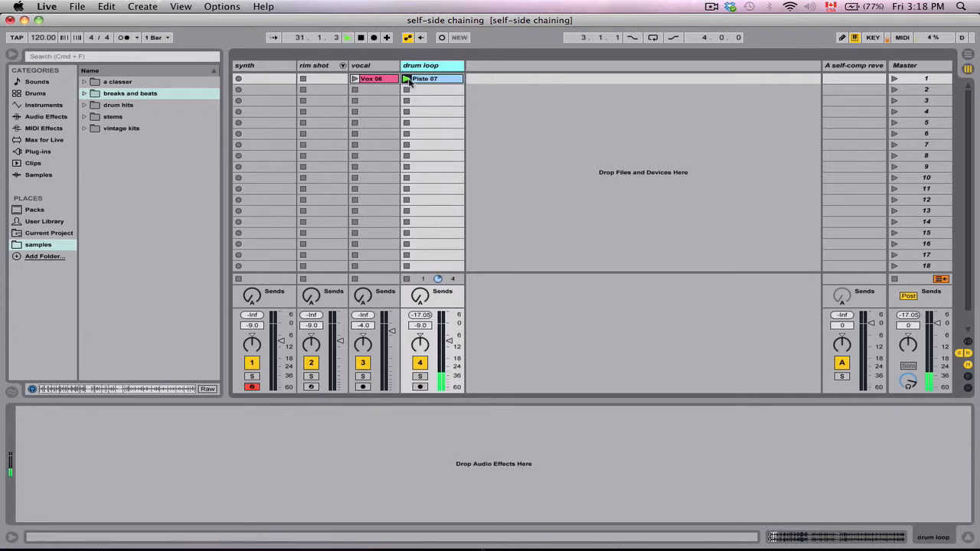
{"action": "left_click", "coordinate": [406, 280]}
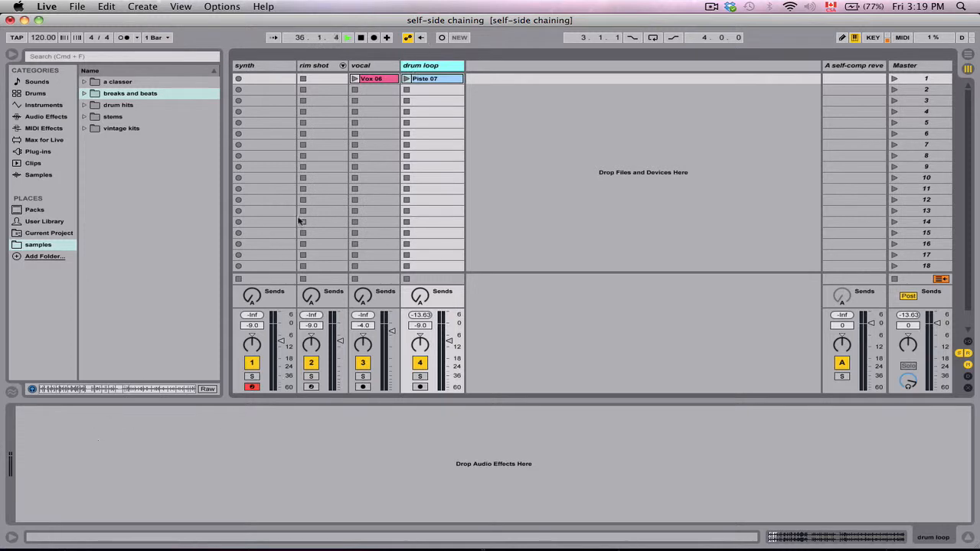
{"action": "left_click", "coordinate": [361, 38]}
Step: Add an Audio Effect Rack to the drum loop track and create two chains in it
{"action": "right_click", "coordinate": [85, 455]}
{"action": "left_click", "coordinate": [86, 455]}
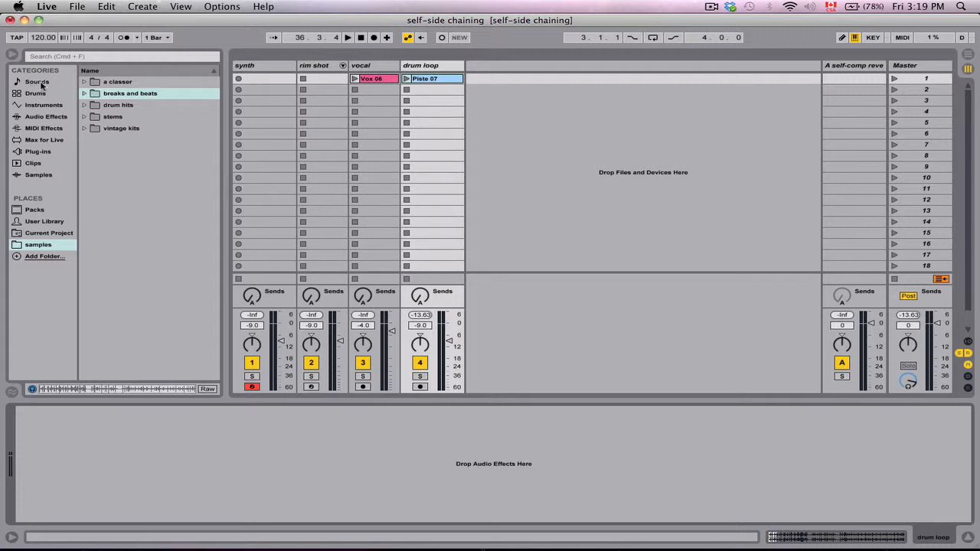
{"action": "left_click", "coordinate": [56, 118]}
{"action": "scroll", "coordinate": [141, 126], "scroll_direction": "up", "scroll_amount": 3}
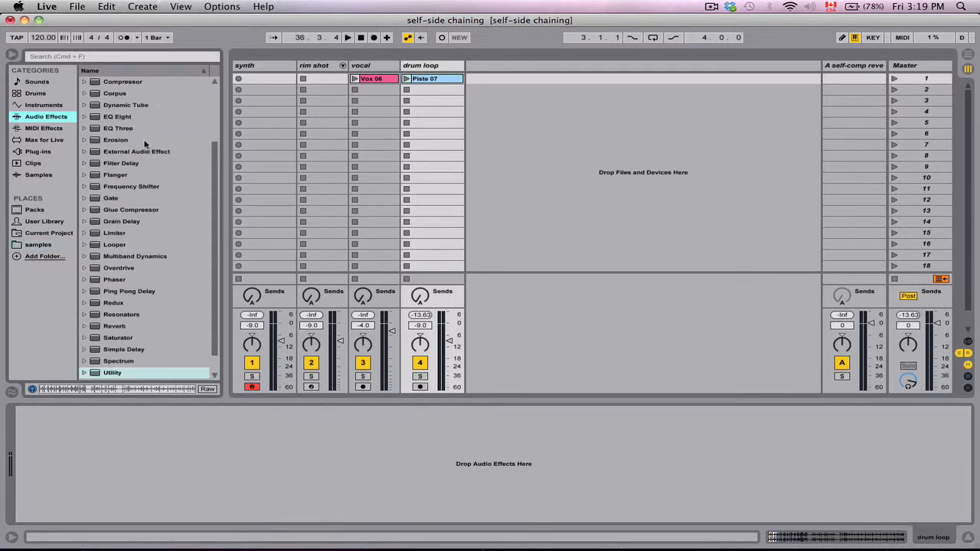
{"action": "left_click_drag", "start_coordinate": [119, 98], "coordinate": [110, 483]}
{"action": "left_click", "coordinate": [24, 444]}
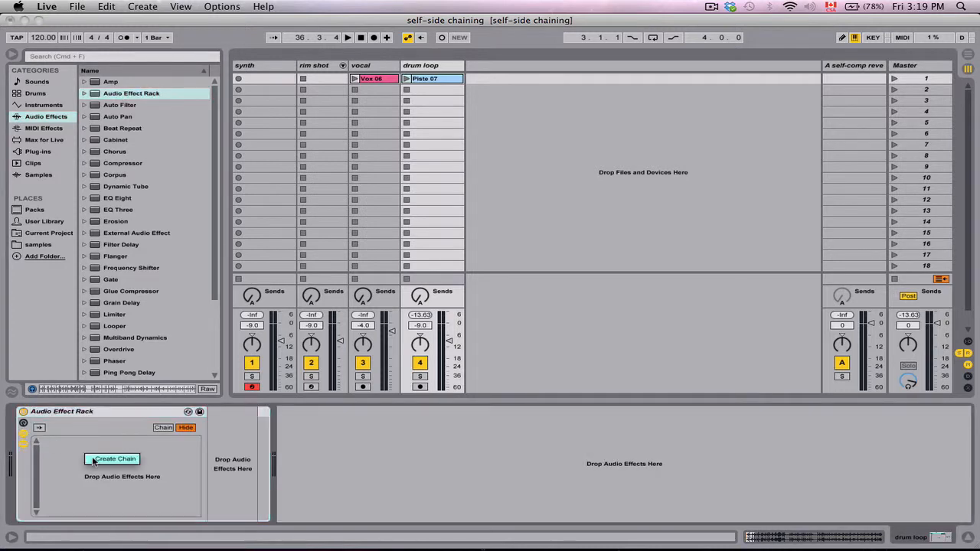
{"action": "left_click", "coordinate": [92, 460]}
{"action": "left_click", "coordinate": [86, 477]}
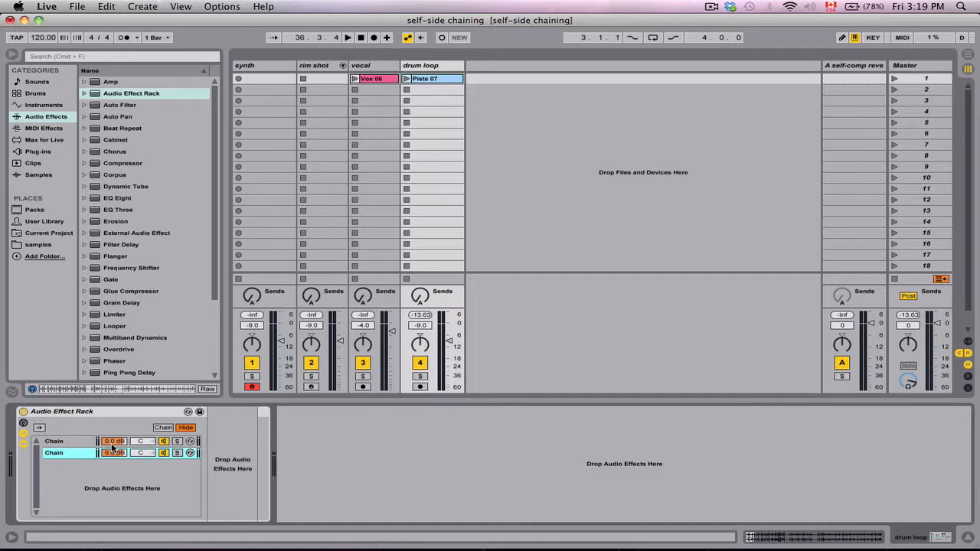
Step: Set both rack chains to -9.0 dB and rename the first one dry and the second one compressed
{"action": "left_click", "coordinate": [113, 441]}
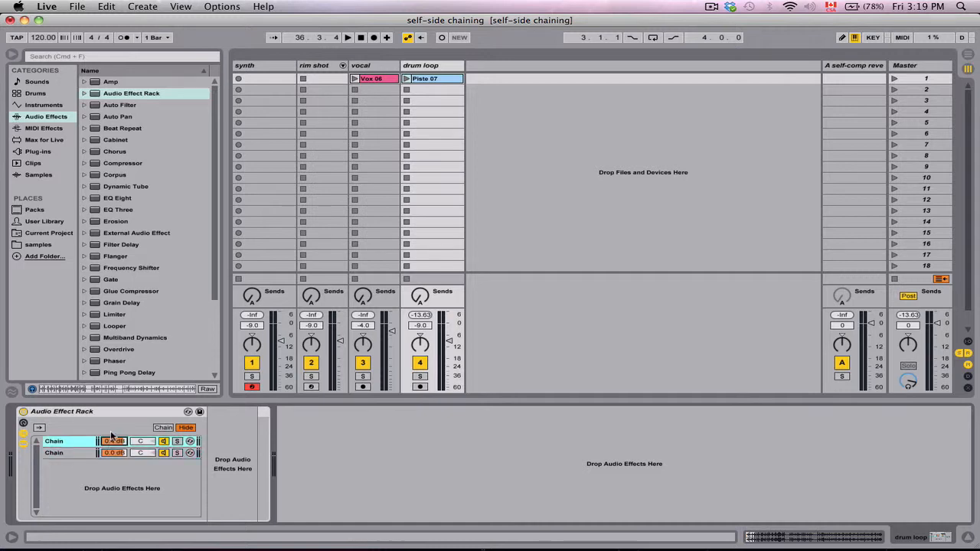
{"action": "mouse_move", "coordinate": [111, 433]}
{"action": "left_mouse_down"}
{"action": "mouse_move", "coordinate": [92, 481]}
{"action": "mouse_move", "coordinate": [104, 445]}
{"action": "left_mouse_up"}
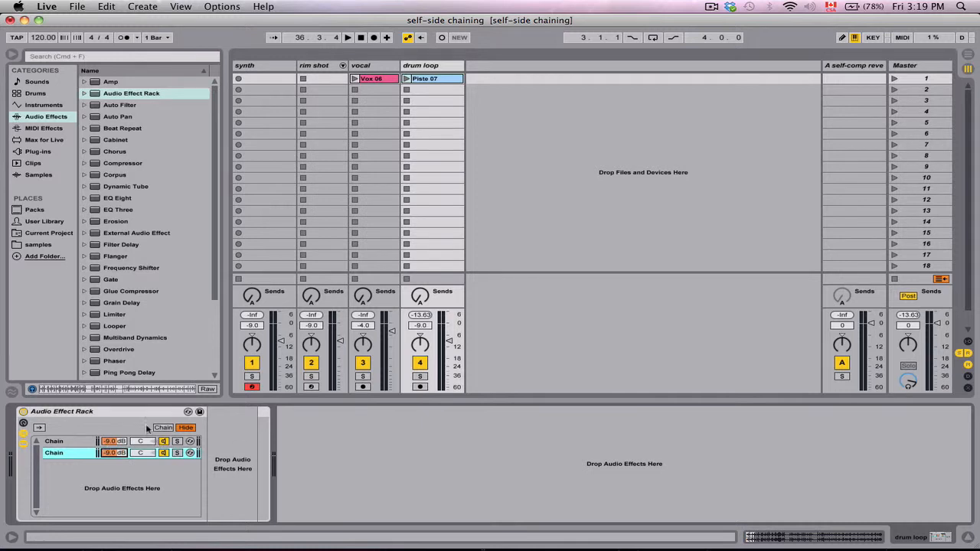
{"action": "right_click", "coordinate": [71, 442]}
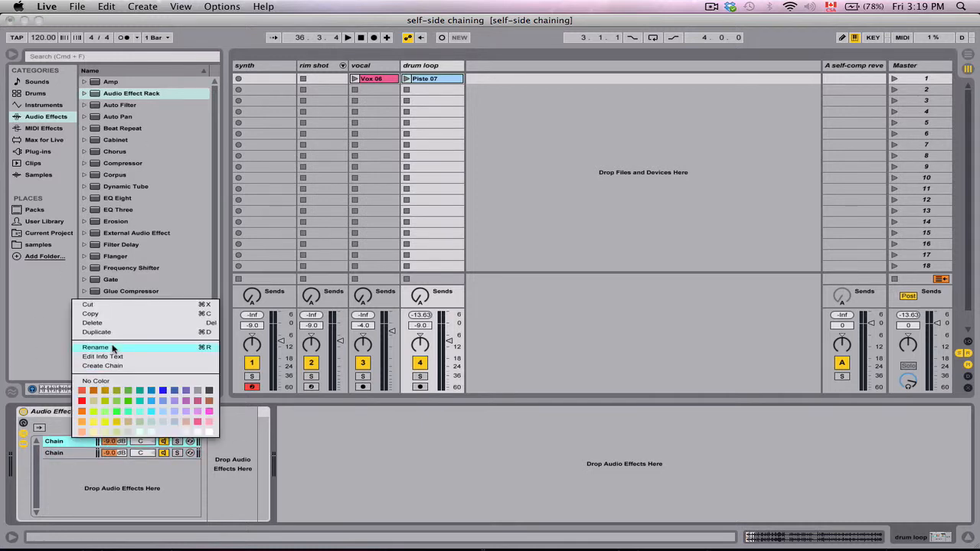
{"action": "left_click", "coordinate": [112, 348]}
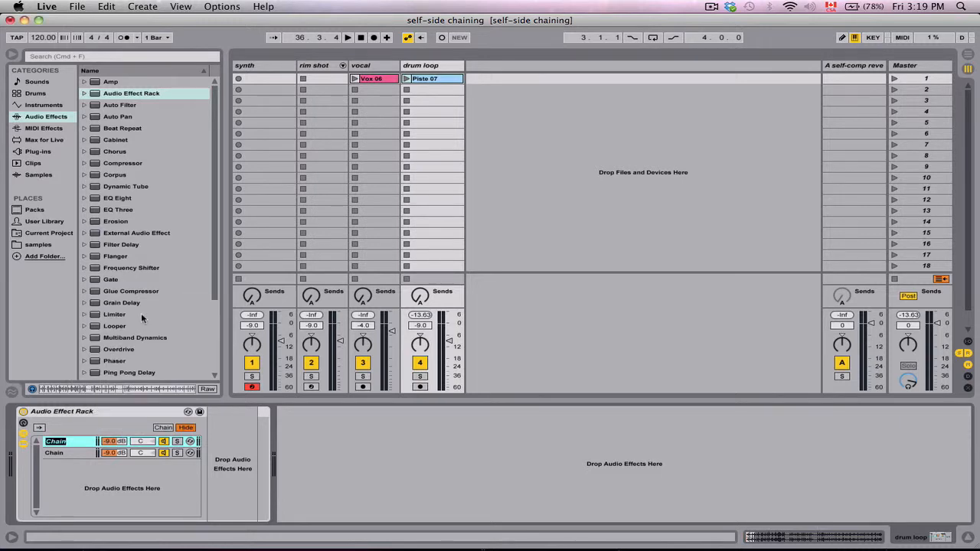
{"action": "type", "text": "dry"}
{"action": "key", "text": "Return"}
{"action": "left_click", "coordinate": [81, 453]}
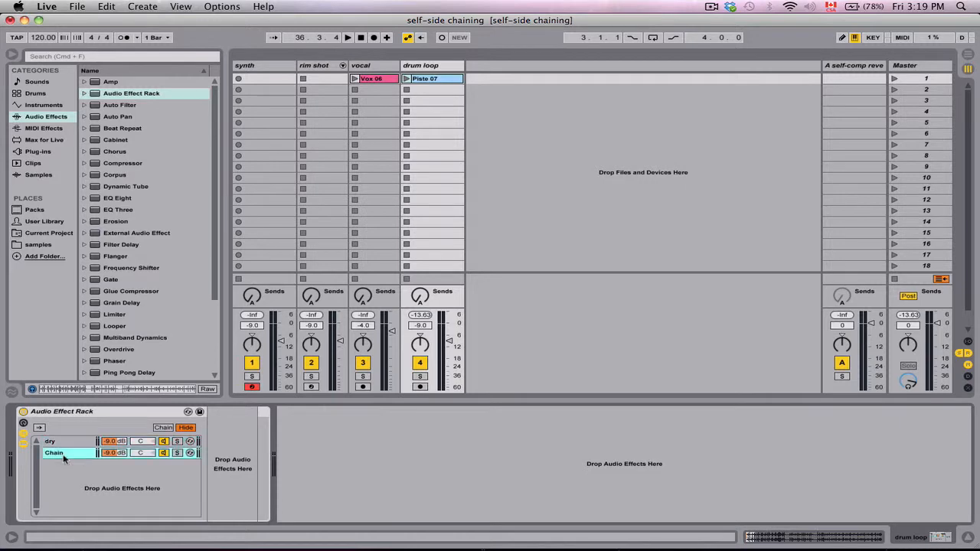
{"action": "right_click", "coordinate": [81, 454]}
{"action": "left_click", "coordinate": [115, 364]}
{"action": "type", "text": "compressed"}
{"action": "key", "text": "Return"}
Step: Rename the drum loop's Audio Effect Rack as new york comp
{"action": "left_click", "coordinate": [75, 412]}
{"action": "right_click", "coordinate": [73, 411]}
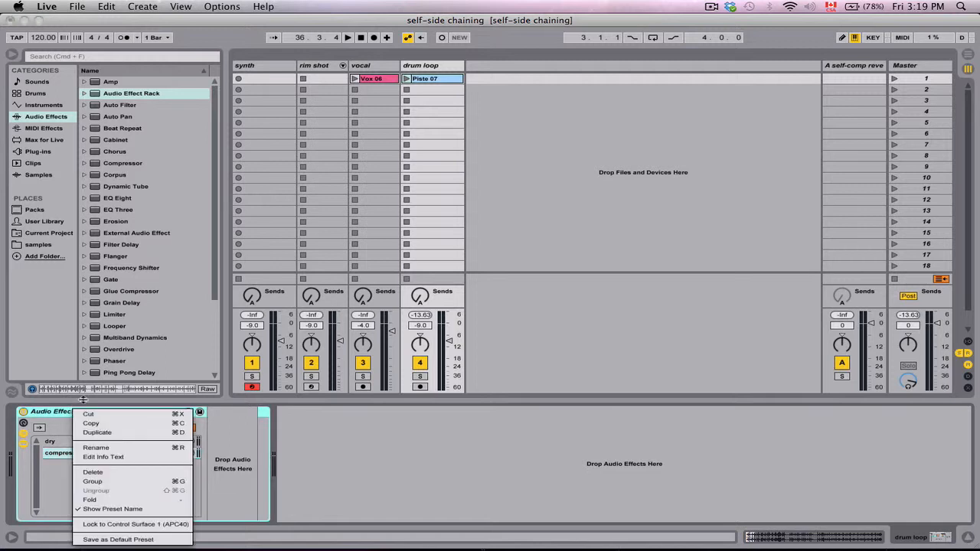
{"action": "left_click", "coordinate": [97, 448]}
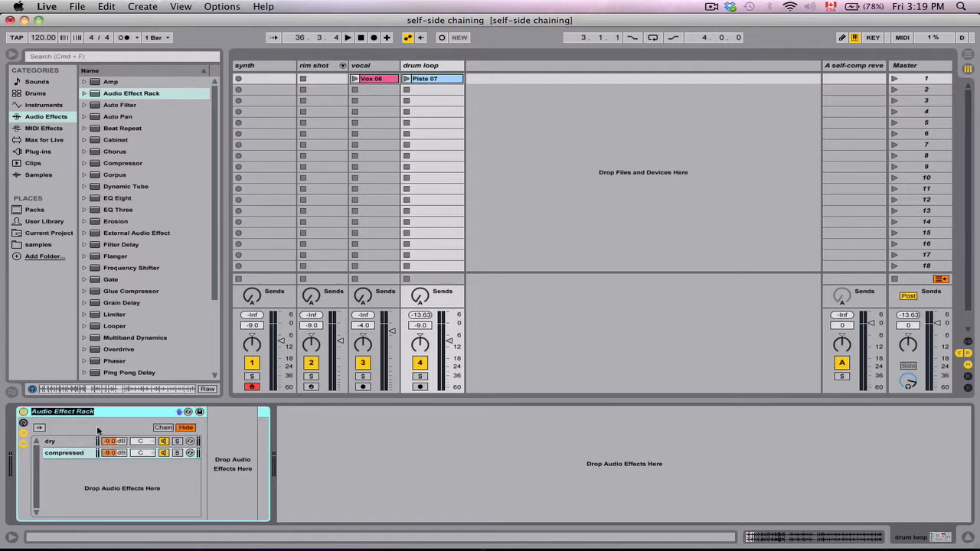
{"action": "type", "text": "new york"}
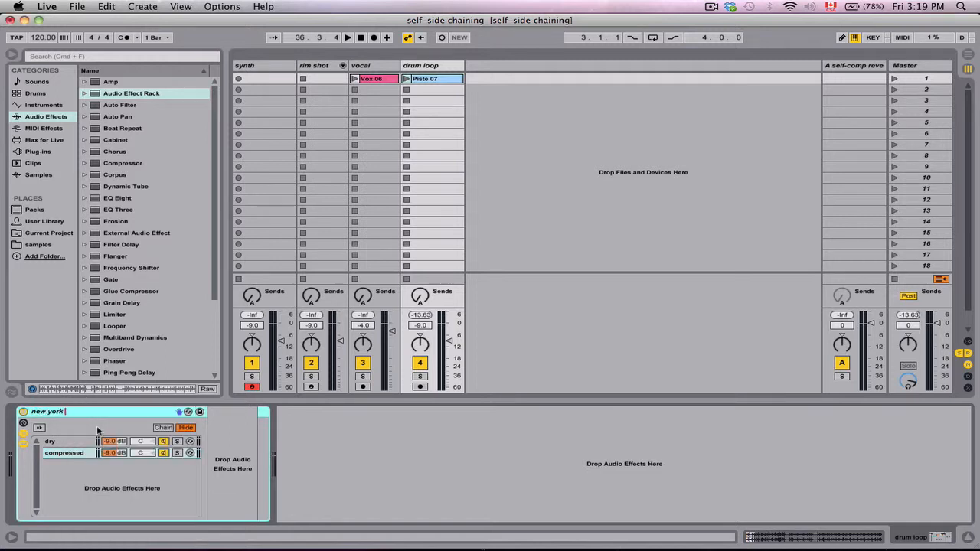
{"action": "type", "text": " comp"}
{"action": "key", "text": "Return"}
Step: Add a Compressor with its transfer curve shown to the compressed chain, and solo that chain
{"action": "left_click_drag", "start_coordinate": [118, 166], "coordinate": [61, 460]}
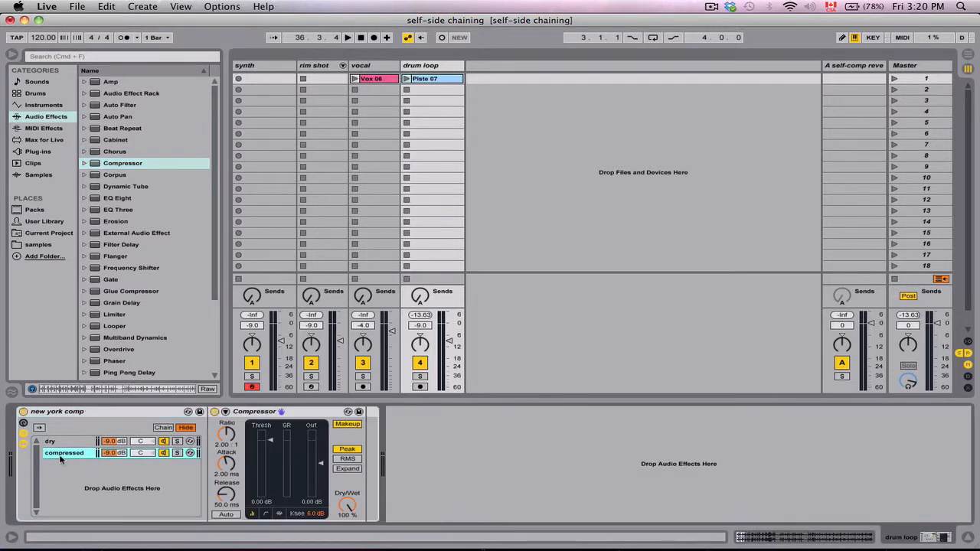
{"action": "left_click", "coordinate": [266, 514]}
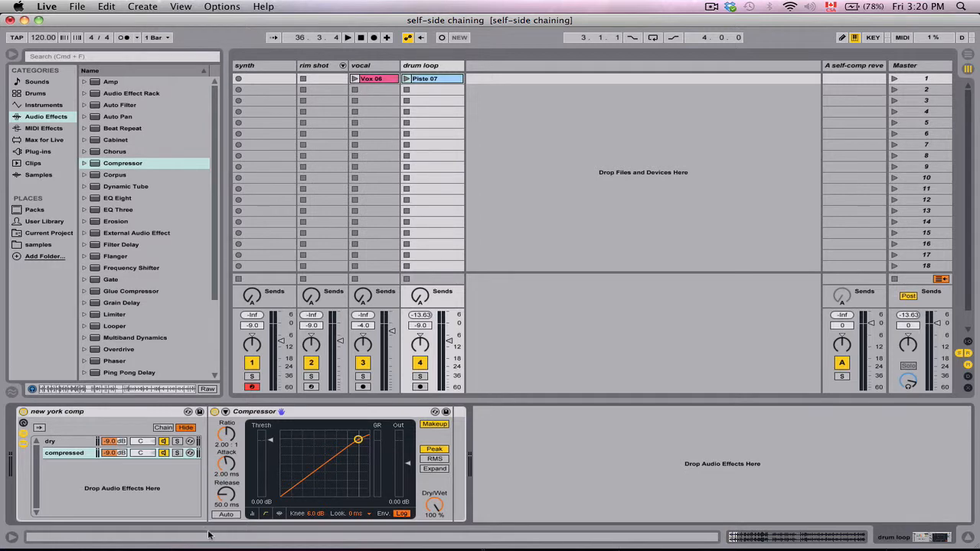
{"action": "left_click", "coordinate": [177, 453]}
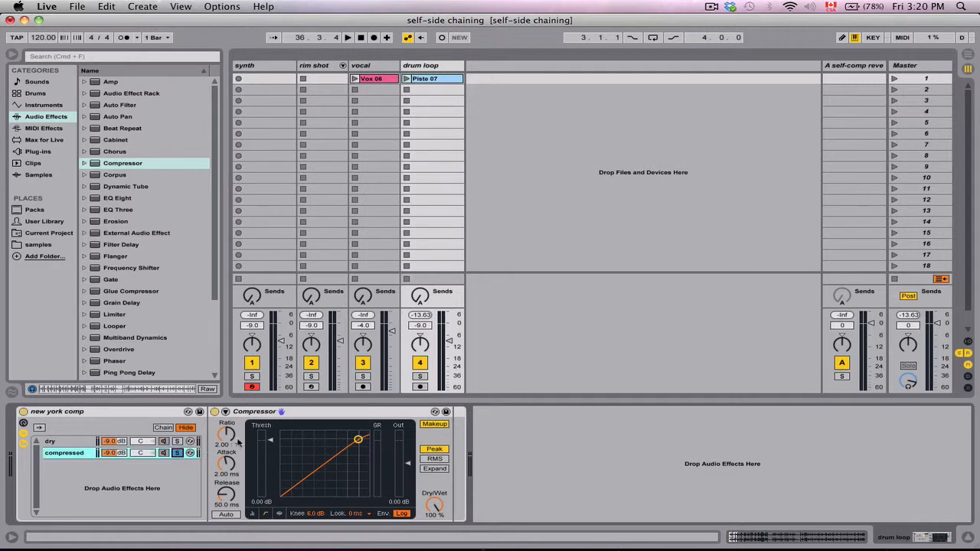
Step: While the drum loop plays, set the Compressor's ratio to 5.25:1, its threshold to -35.3 dB and its knee to 8.0 dB
{"action": "left_click", "coordinate": [406, 78]}
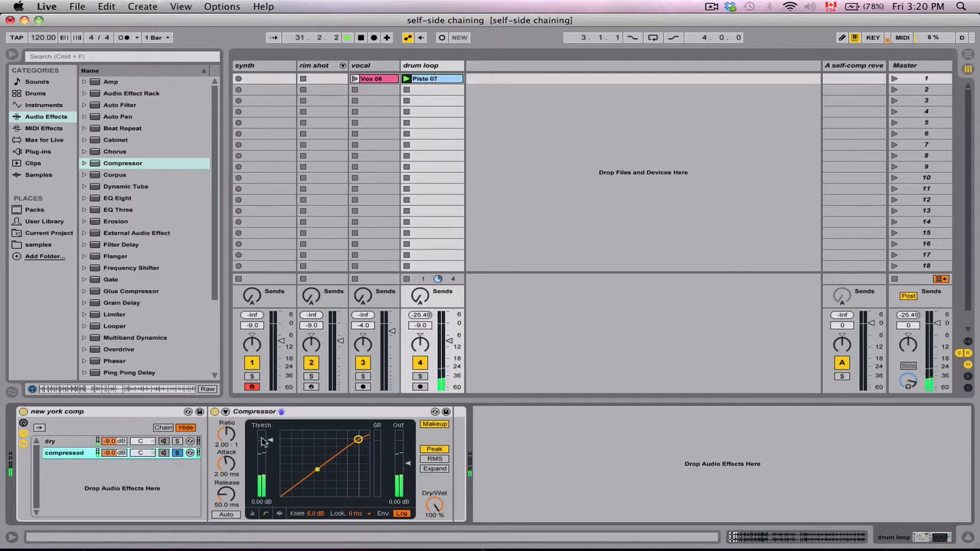
{"action": "left_click_drag", "start_coordinate": [269, 441], "coordinate": [270, 492]}
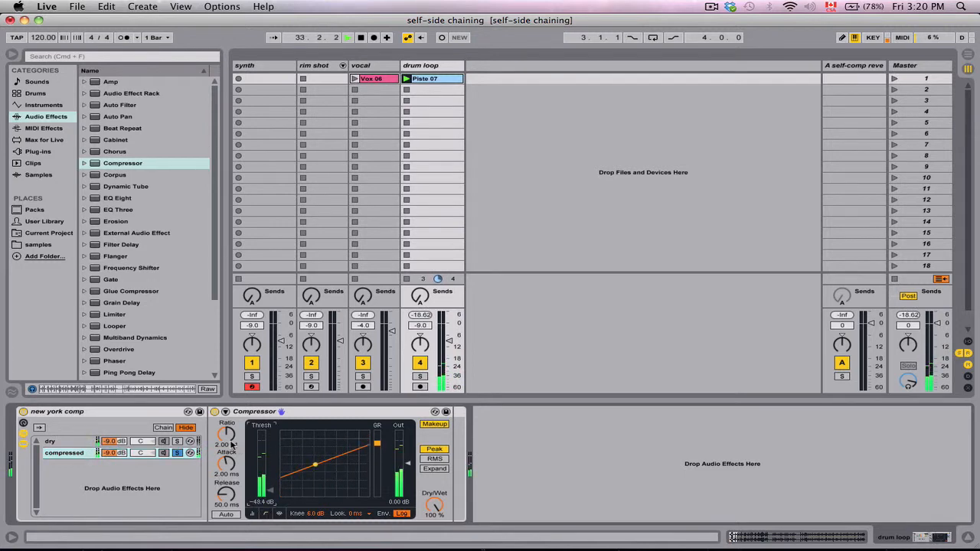
{"action": "left_click_drag", "start_coordinate": [226, 434], "coordinate": [227, 409]}
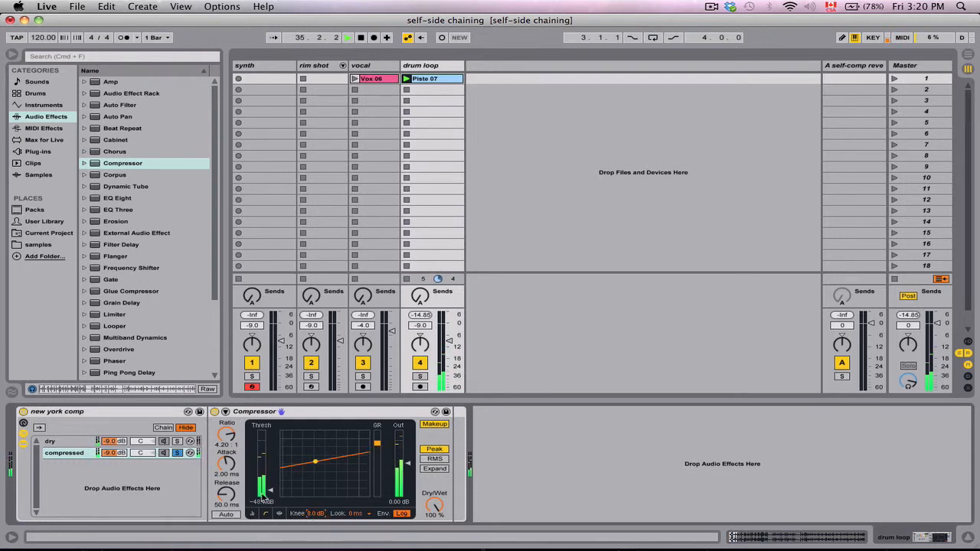
{"action": "left_click_drag", "start_coordinate": [270, 490], "coordinate": [271, 484]}
{"action": "left_click_drag", "start_coordinate": [235, 448], "coordinate": [234, 441]}
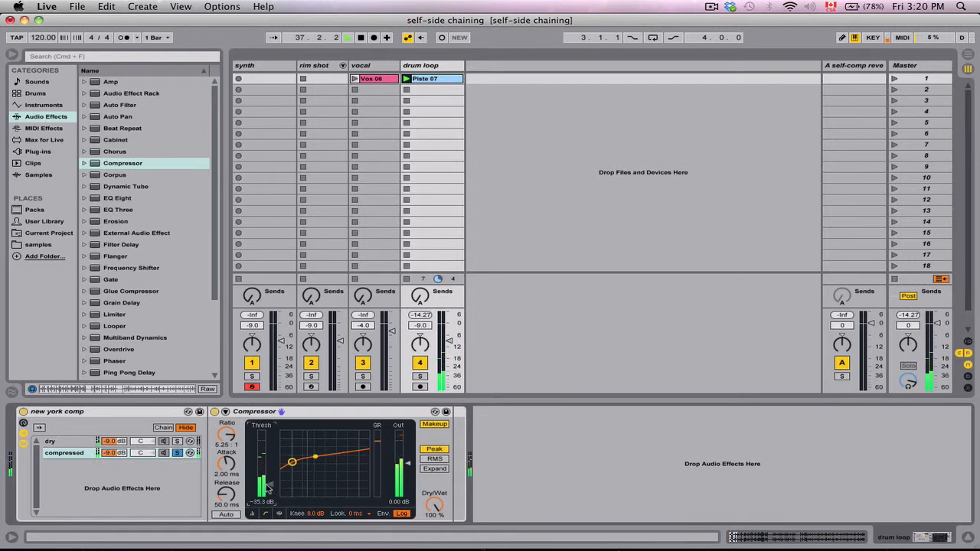
{"action": "key", "text": "space"}
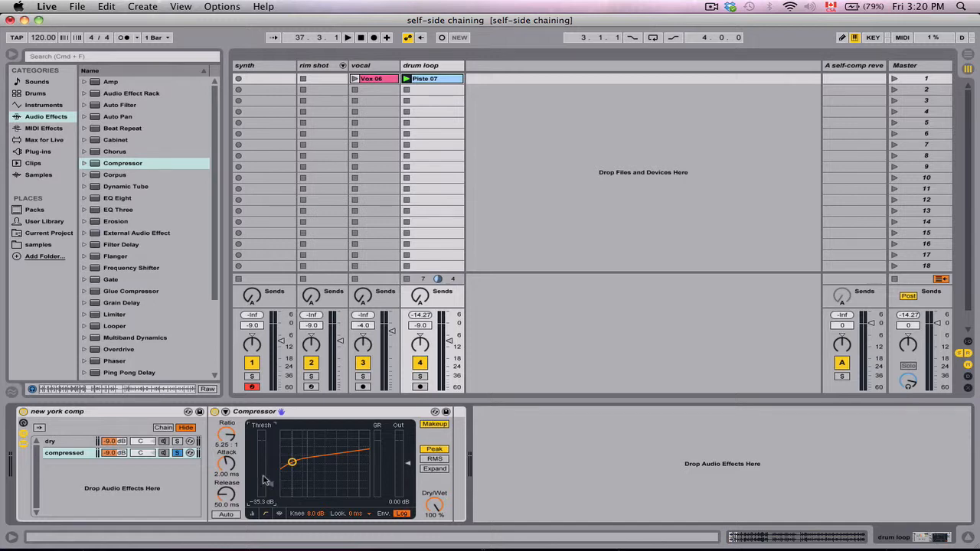
Step: Unsolo the compressed chain and set its volume to -10.0 dB while the drum loop plays with both chains
{"action": "left_click", "coordinate": [177, 453]}
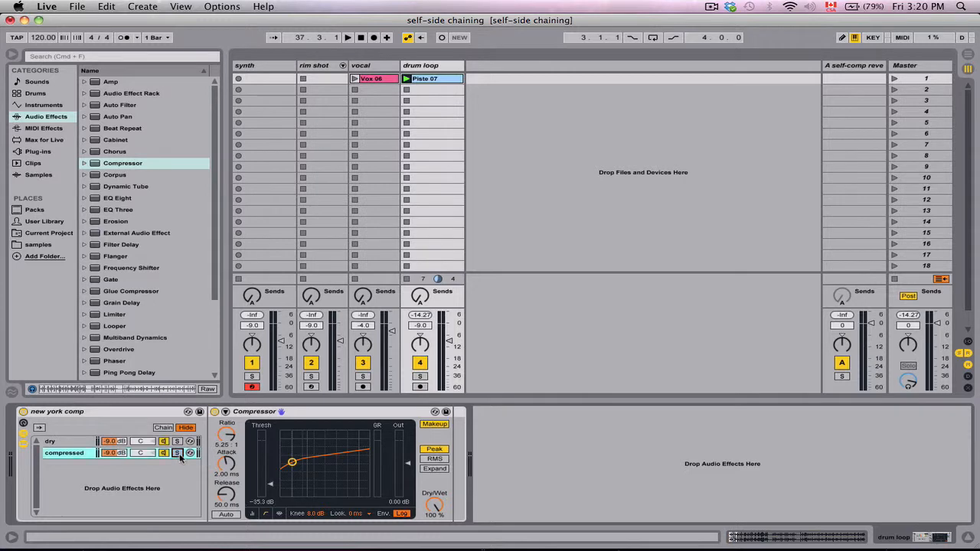
{"action": "left_click", "coordinate": [66, 440]}
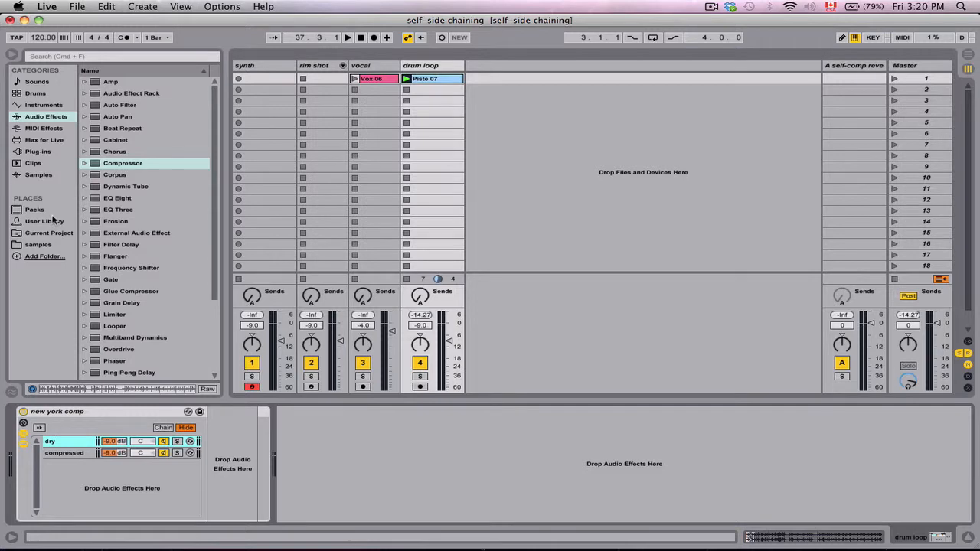
{"action": "key", "text": "space"}
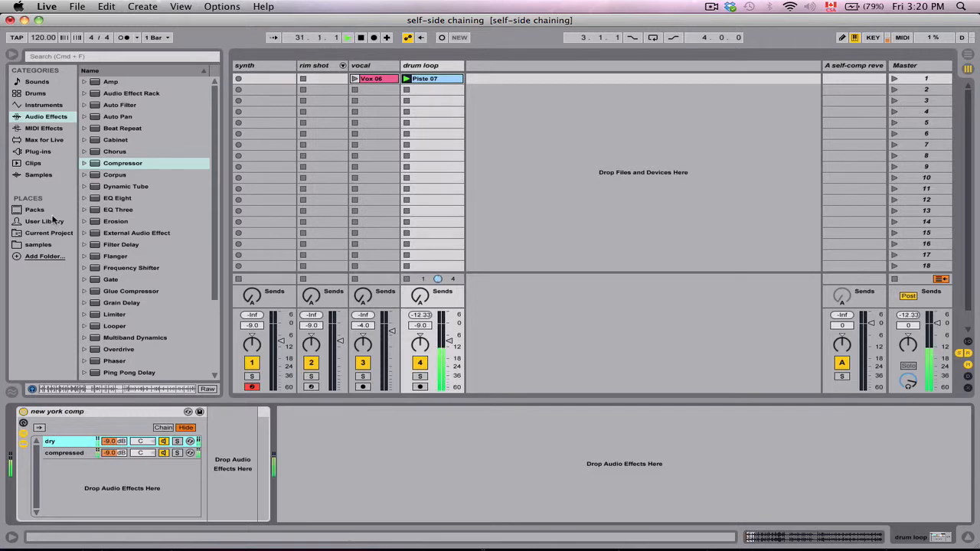
{"action": "mouse_move", "coordinate": [123, 453]}
{"action": "left_mouse_down"}
{"action": "mouse_move", "coordinate": [124, 528]}
{"action": "mouse_move", "coordinate": [123, 472]}
{"action": "left_mouse_up"}
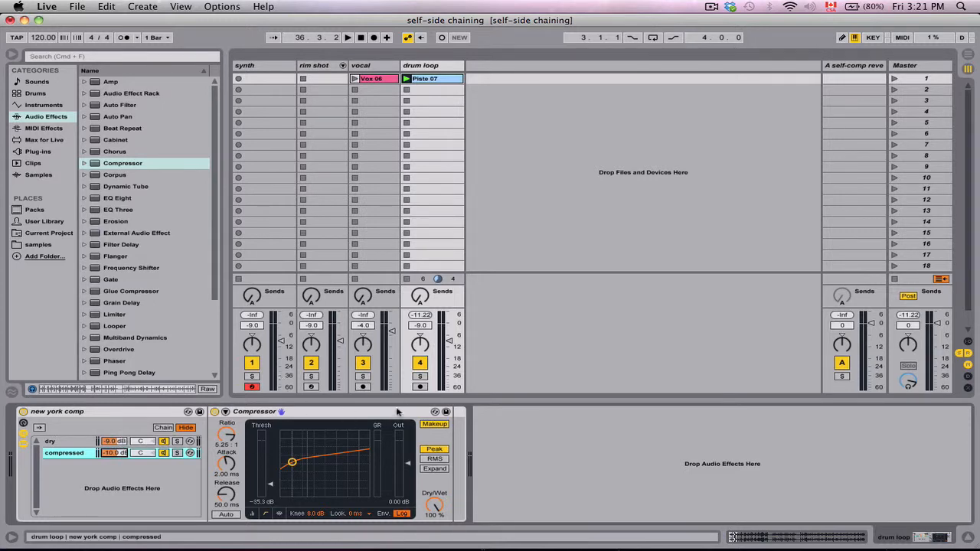
{"action": "left_click", "coordinate": [407, 279]}
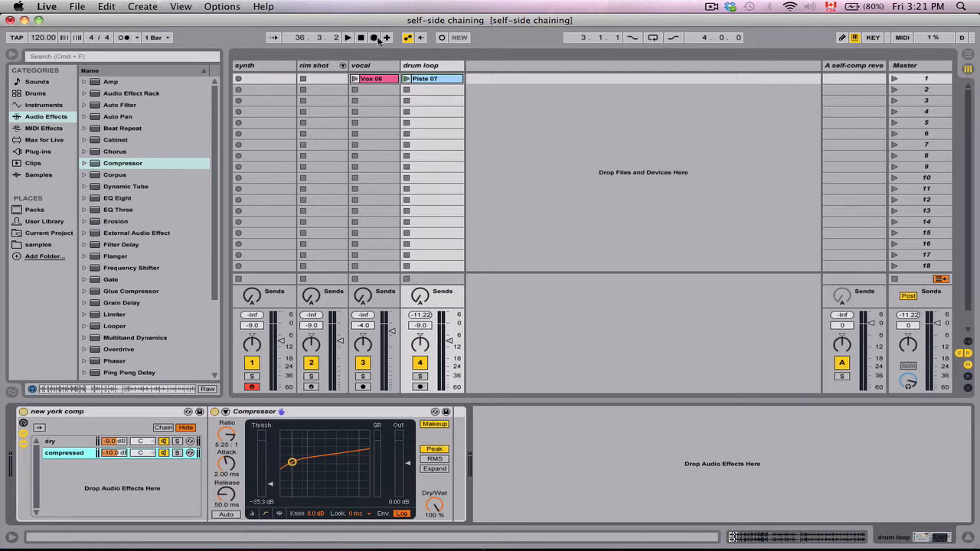
Step: Add an Audio Effect Rack after Operator on the synth track and create two chains in it
{"action": "left_click", "coordinate": [246, 69]}
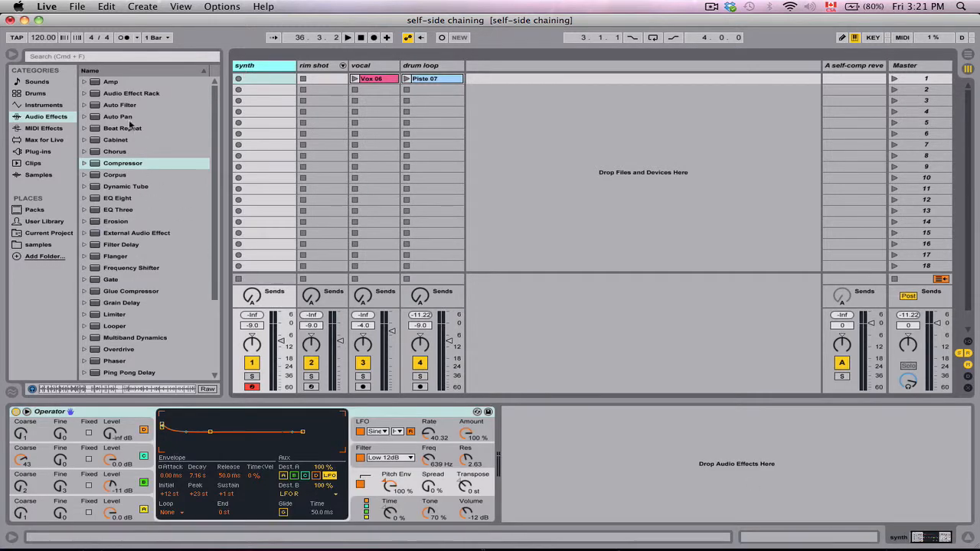
{"action": "left_click_drag", "start_coordinate": [124, 93], "coordinate": [590, 463]}
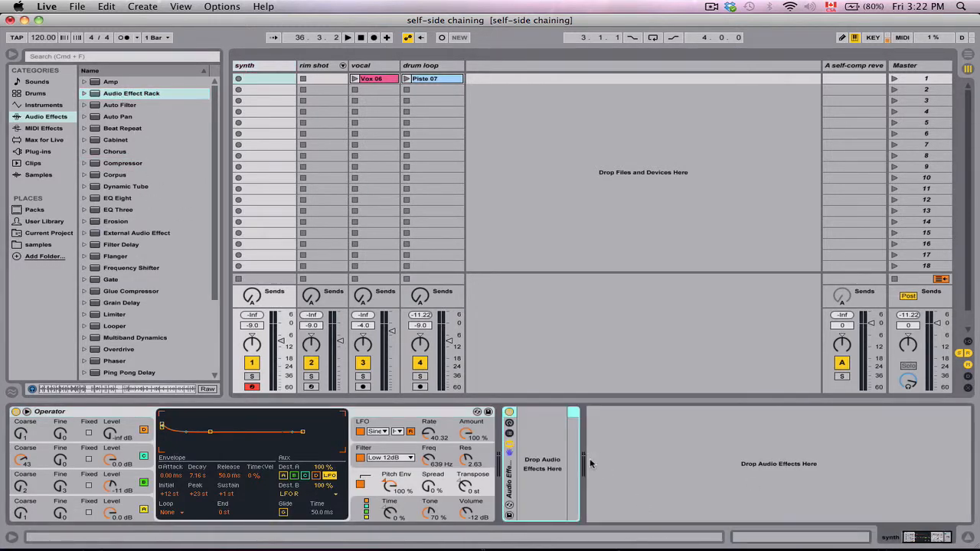
{"action": "left_click", "coordinate": [509, 434]}
{"action": "right_click", "coordinate": [535, 458]}
{"action": "left_click", "coordinate": [543, 464]}
{"action": "right_click", "coordinate": [544, 464]}
{"action": "left_click", "coordinate": [550, 471]}
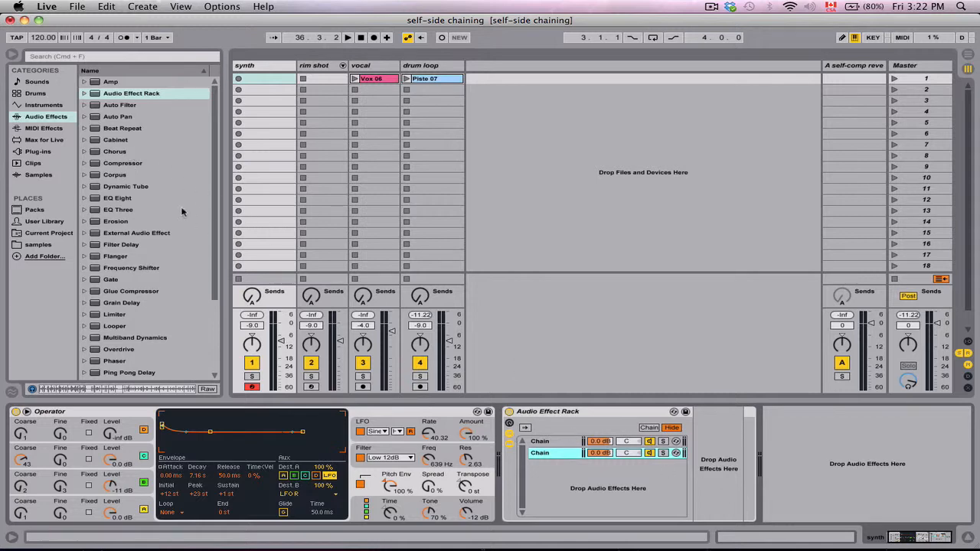
Step: Rename the synth rack's first chain as dry and its second chain as effect
{"action": "left_click", "coordinate": [567, 442]}
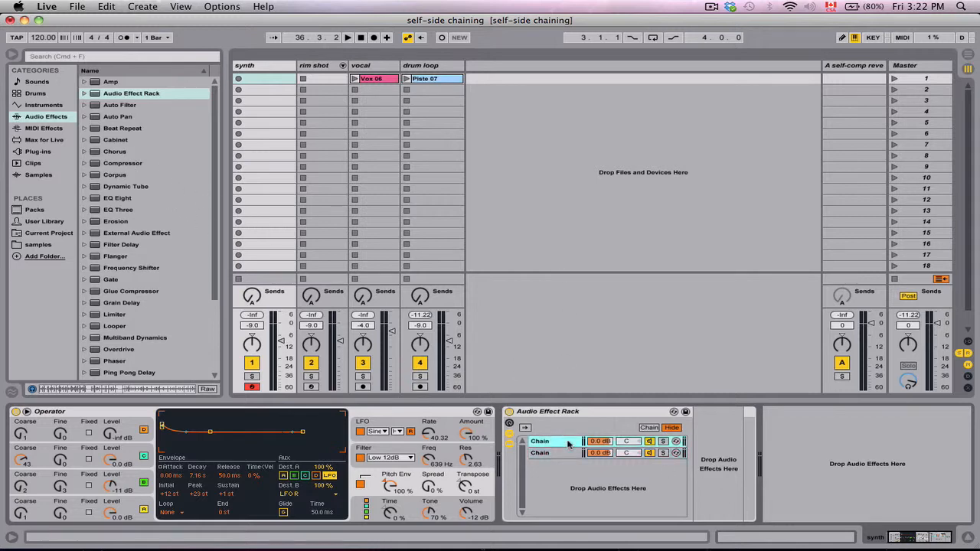
{"action": "right_click", "coordinate": [567, 442]}
{"action": "left_click", "coordinate": [576, 446]}
{"action": "right_click", "coordinate": [564, 446]}
{"action": "left_click", "coordinate": [599, 350]}
{"action": "type", "text": "dry"}
{"action": "key", "text": "Return"}
{"action": "left_click", "coordinate": [558, 453]}
{"action": "right_click", "coordinate": [557, 454]}
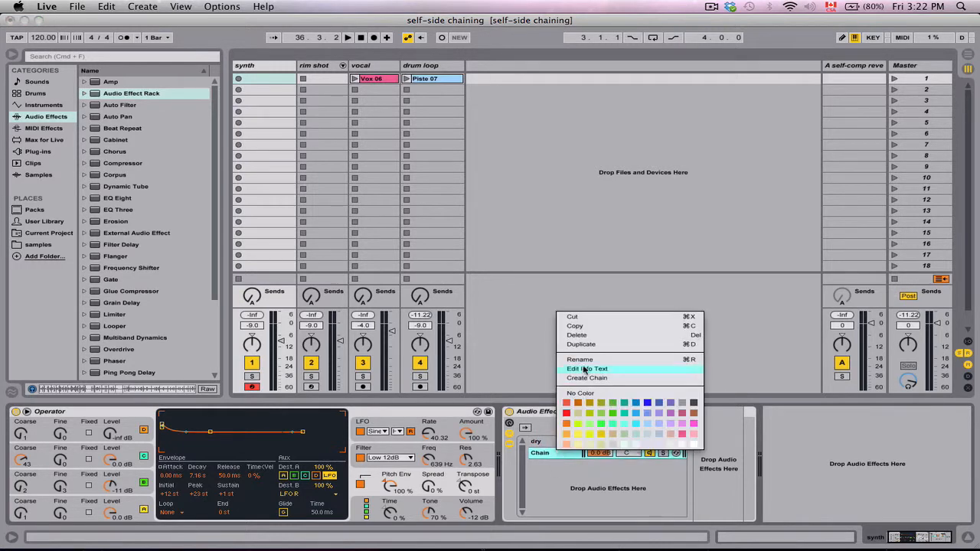
{"action": "left_click", "coordinate": [586, 359]}
{"action": "type", "text": "effect"}
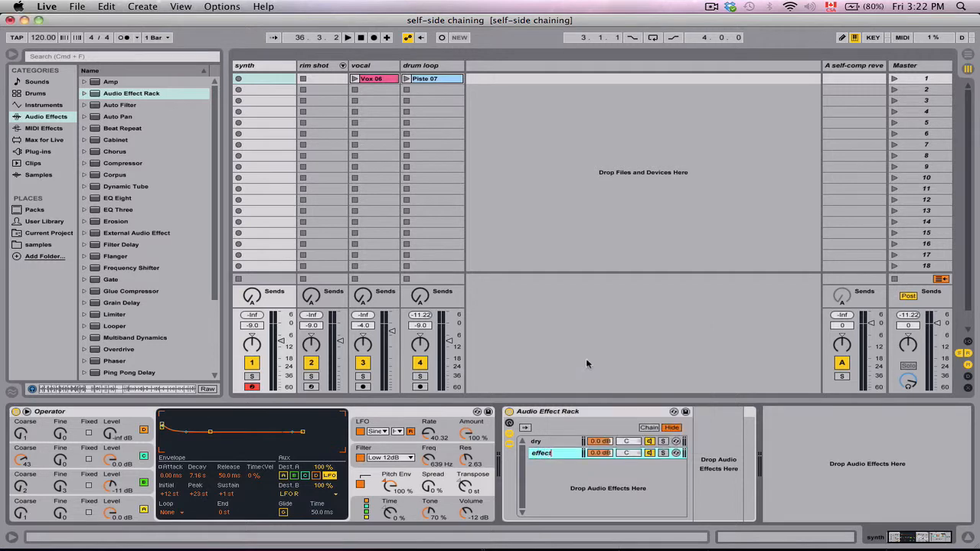
{"action": "key", "text": "Return"}
Step: Add a Compressor to the synth rack's effect chain and show its transfer curve and sidechain settings
{"action": "left_click_drag", "start_coordinate": [138, 163], "coordinate": [702, 455]}
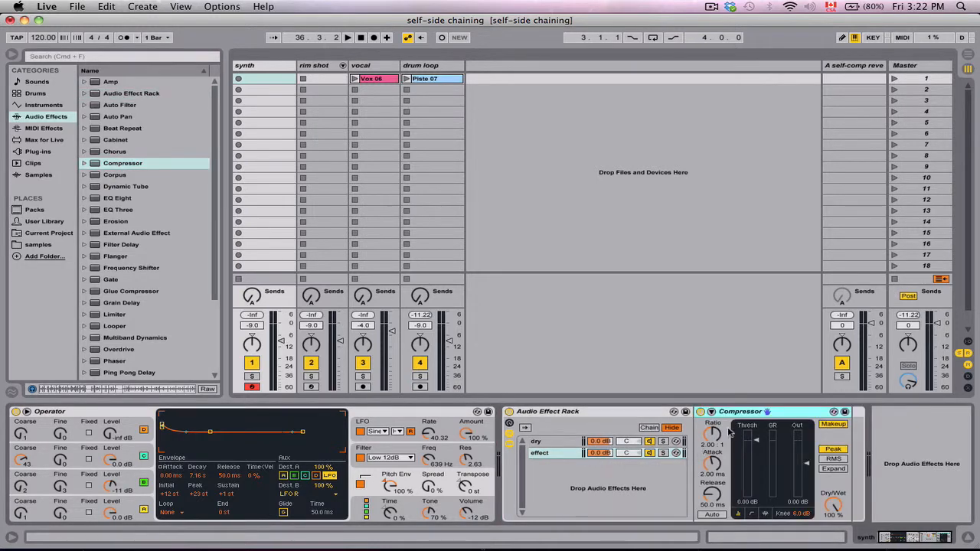
{"action": "left_click", "coordinate": [751, 513]}
{"action": "left_click", "coordinate": [711, 412]}
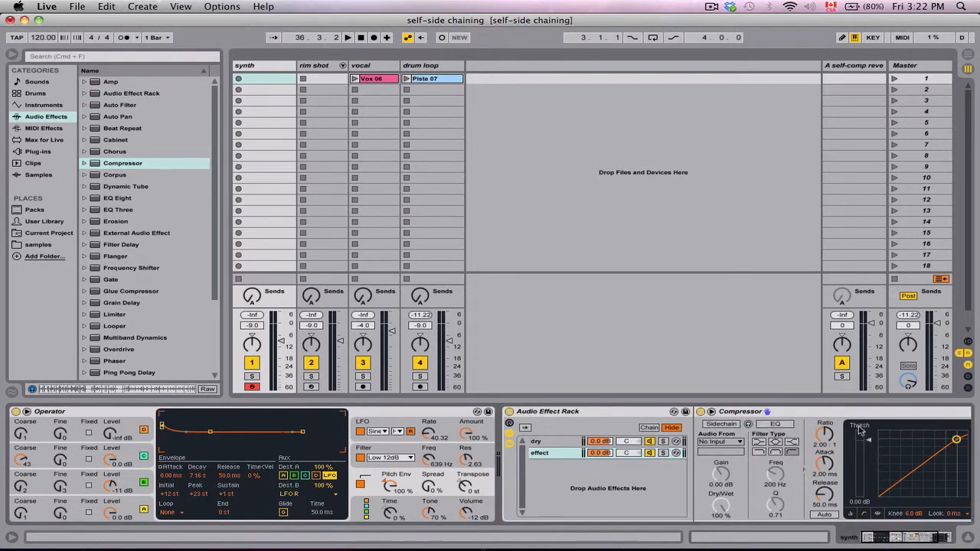
Step: Lower the Compressor's threshold to -22.6 dB and enable its sidechain with synth as the audio source
{"action": "left_click", "coordinate": [905, 539]}
{"action": "left_click_drag", "start_coordinate": [701, 442], "coordinate": [701, 478]}
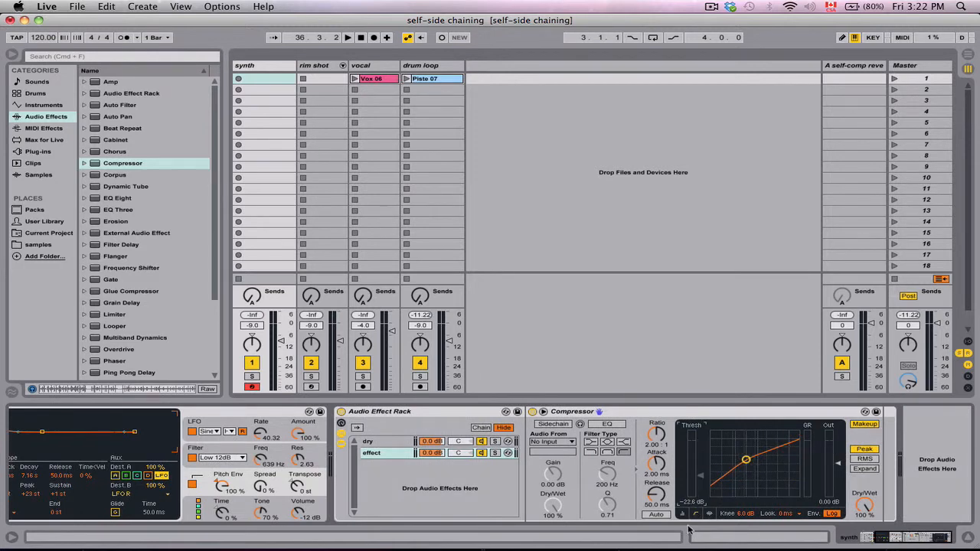
{"action": "left_click", "coordinate": [555, 424]}
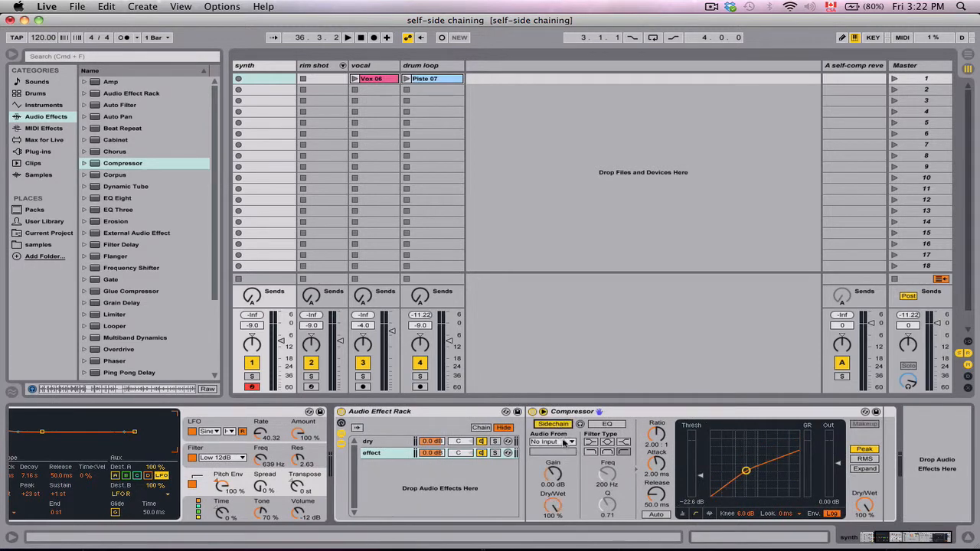
{"action": "left_click", "coordinate": [563, 442]}
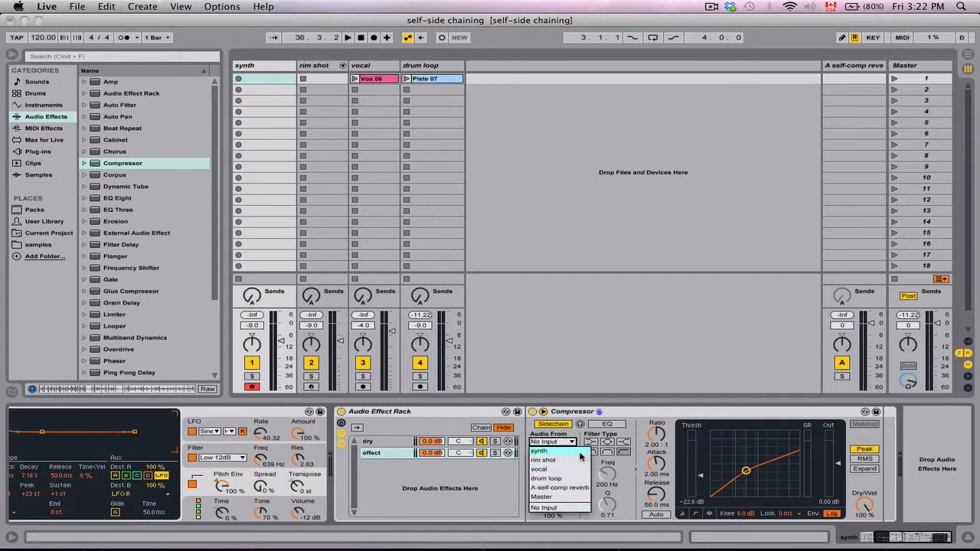
{"action": "left_click", "coordinate": [578, 452]}
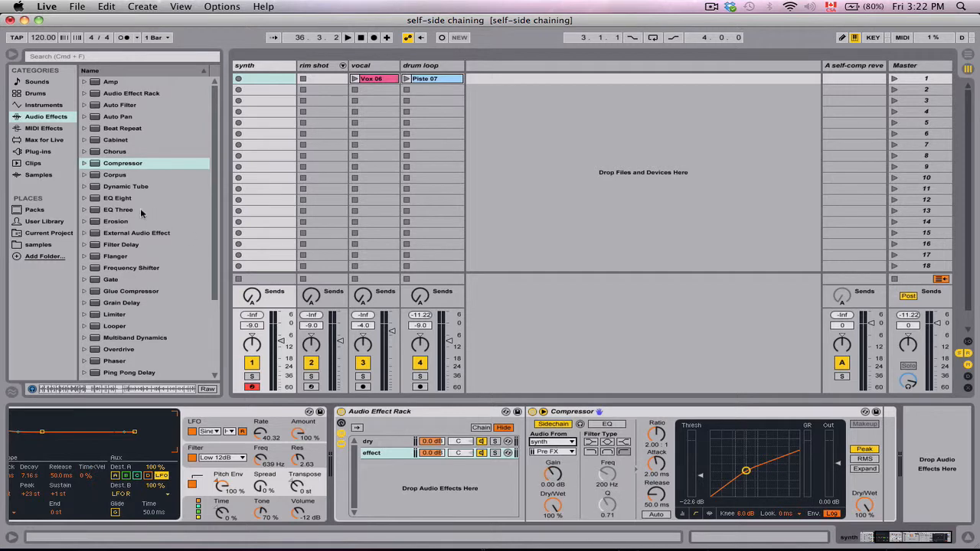
Step: Insert a Reverb ahead of the Compressor in the synth rack's effect chain and raise its decay time to 11.8 s
{"action": "scroll", "coordinate": [142, 210], "scroll_direction": "down", "scroll_amount": 3}
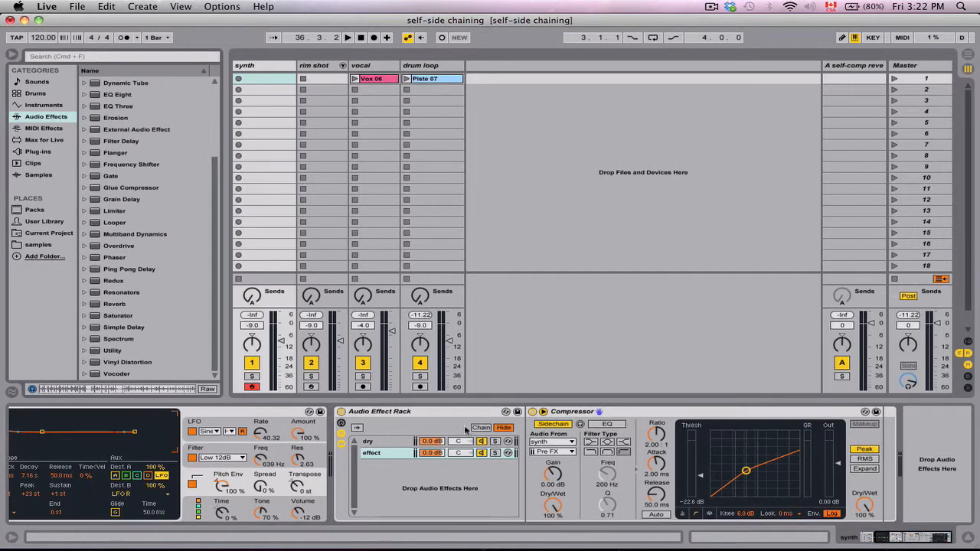
{"action": "left_click", "coordinate": [115, 304]}
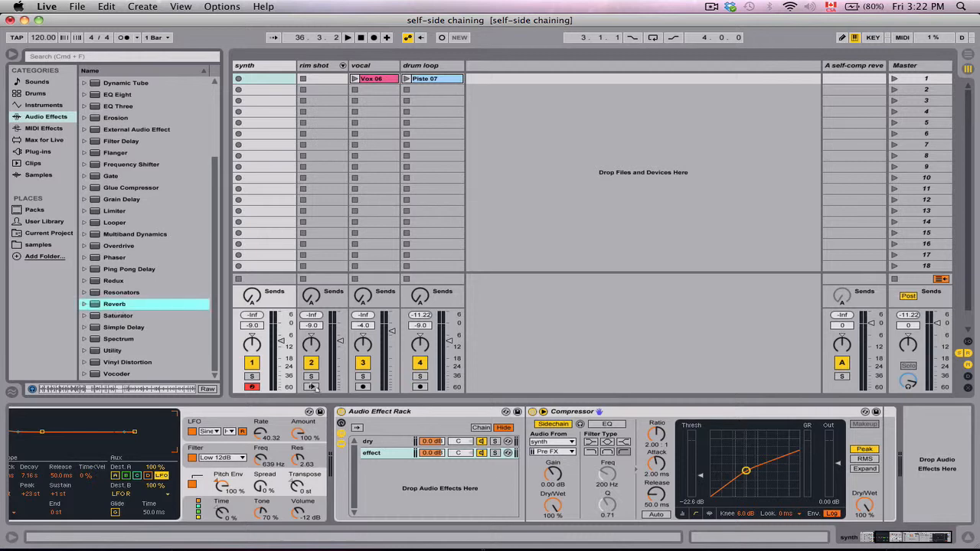
{"action": "left_click_drag", "start_coordinate": [544, 488], "coordinate": [545, 490]}
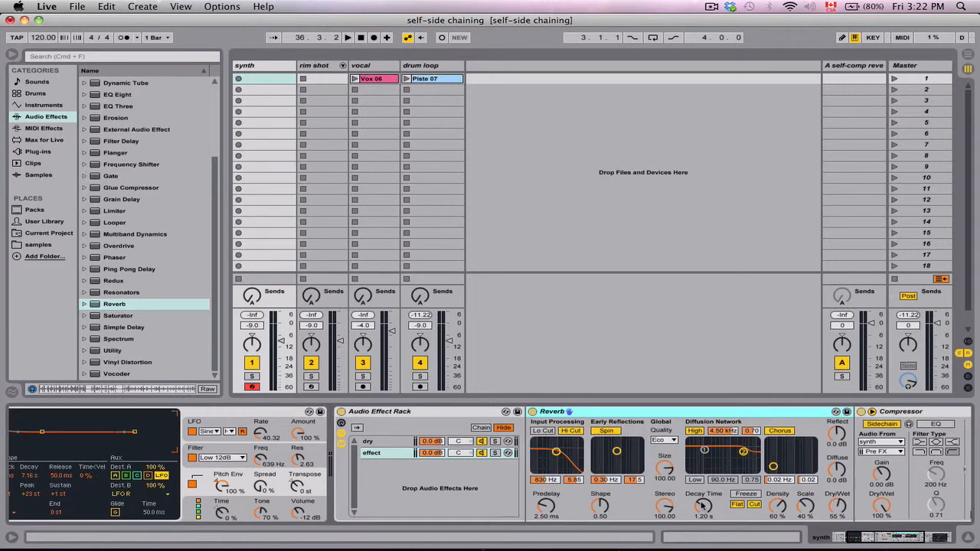
{"action": "mouse_move", "coordinate": [874, 536]}
{"action": "left_mouse_down"}
{"action": "mouse_move", "coordinate": [900, 537]}
{"action": "mouse_move", "coordinate": [873, 538]}
{"action": "left_mouse_up"}
Step: Bypass the Compressor and compare the dry and effect chains in solo, leaving the effect chain soloed
{"action": "left_click", "coordinate": [473, 453]}
{"action": "left_click", "coordinate": [532, 413]}
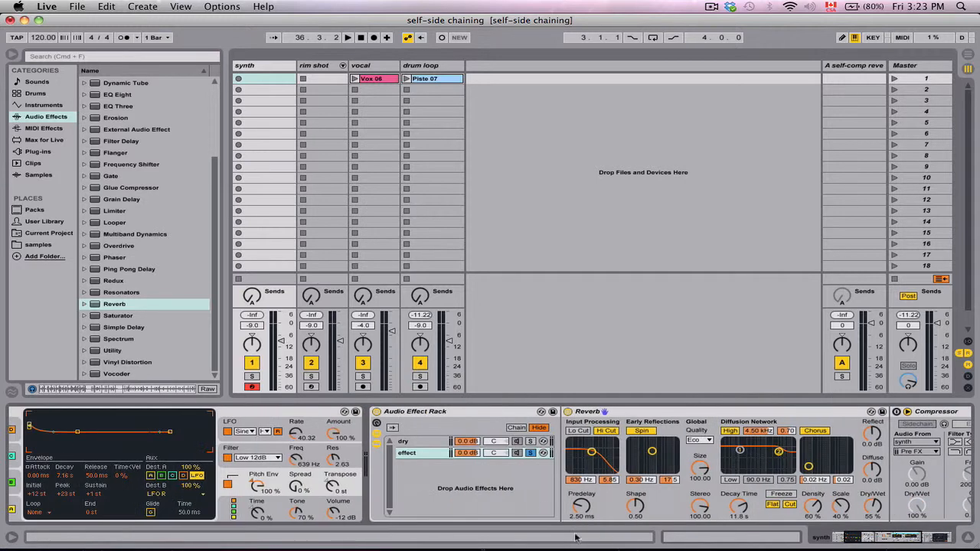
{"action": "left_click", "coordinate": [532, 453]}
{"action": "left_click", "coordinate": [531, 442]}
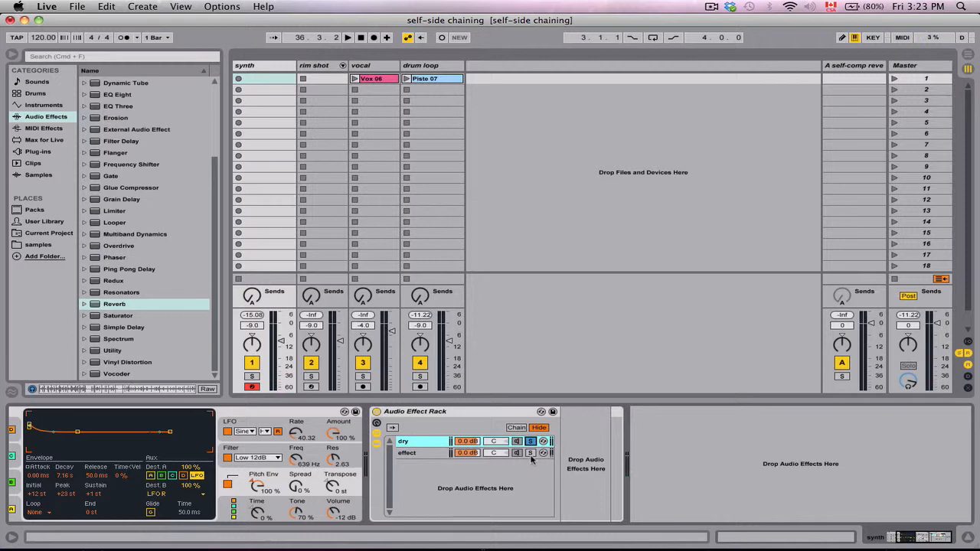
{"action": "left_click", "coordinate": [530, 453]}
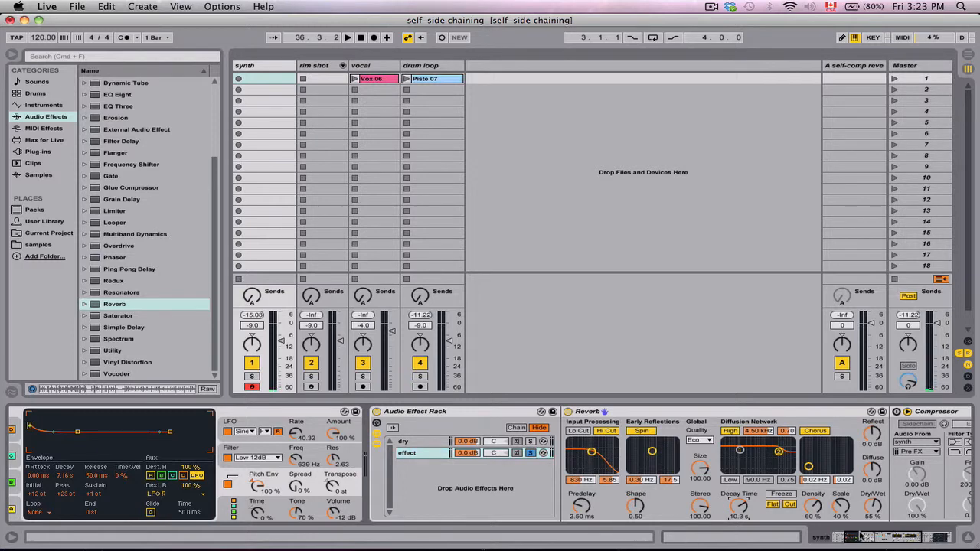
Step: Set the Reverb's decay time to 10.3 s and its Dry/Wet to 100 %
{"action": "left_click_drag", "start_coordinate": [862, 537], "coordinate": [886, 539]}
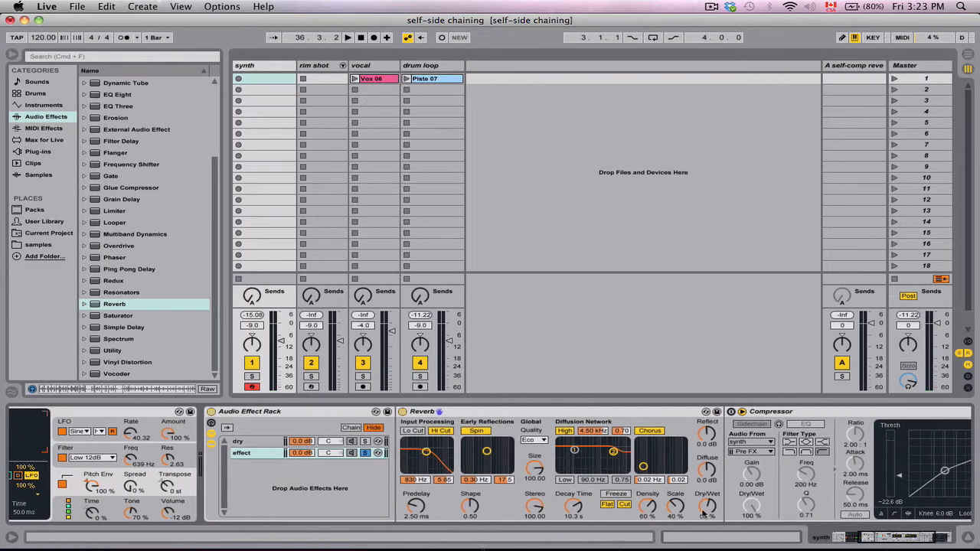
{"action": "left_click_drag", "start_coordinate": [705, 509], "coordinate": [691, 470]}
{"action": "left_click", "coordinate": [870, 535]}
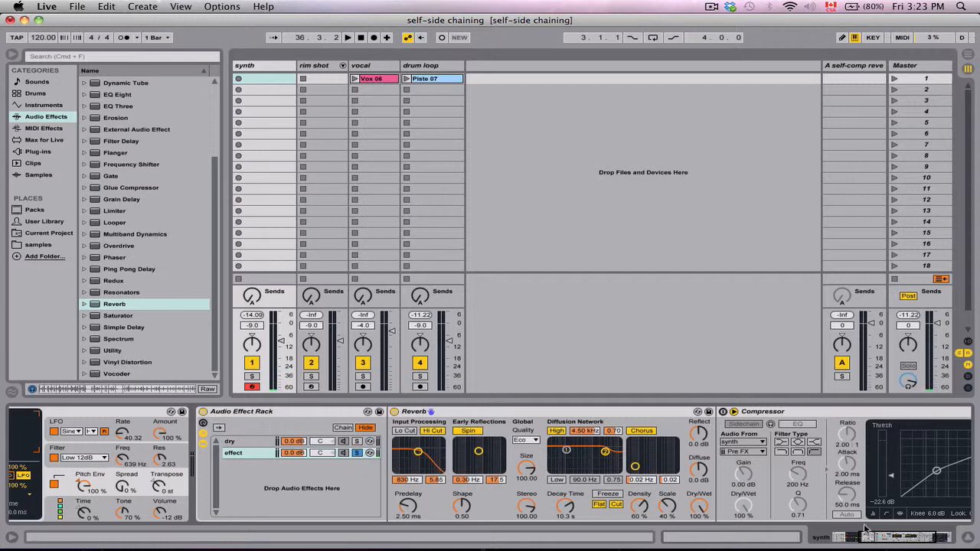
{"action": "left_click", "coordinate": [874, 535]}
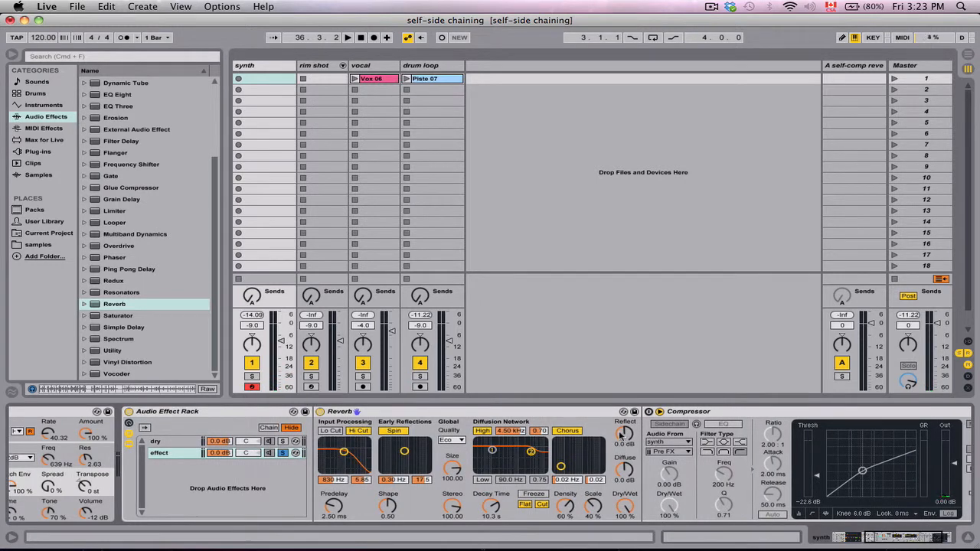
Step: Turn the effect chain's Compressor back on and lower its threshold to -36.5 dB
{"action": "left_click", "coordinate": [935, 539]}
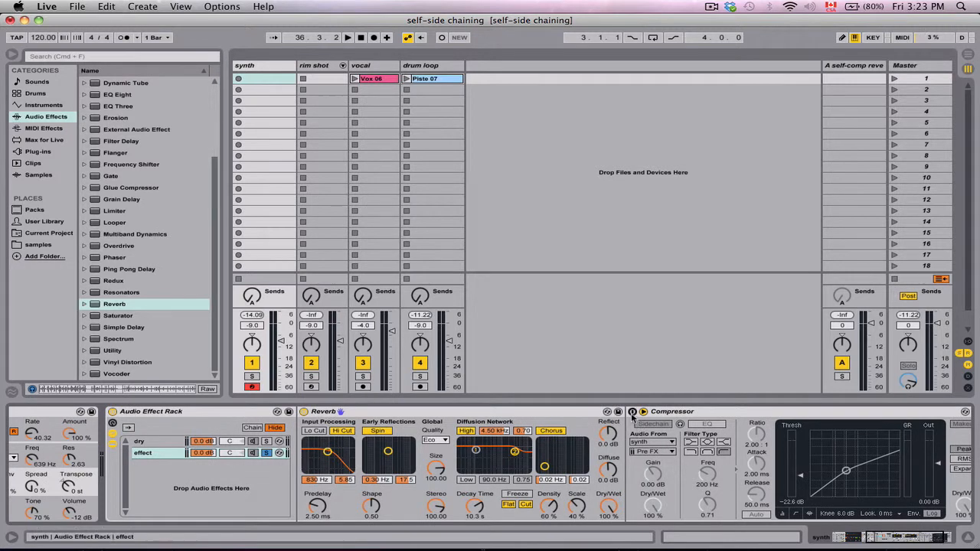
{"action": "left_click", "coordinate": [651, 426]}
{"action": "left_click", "coordinate": [887, 537]}
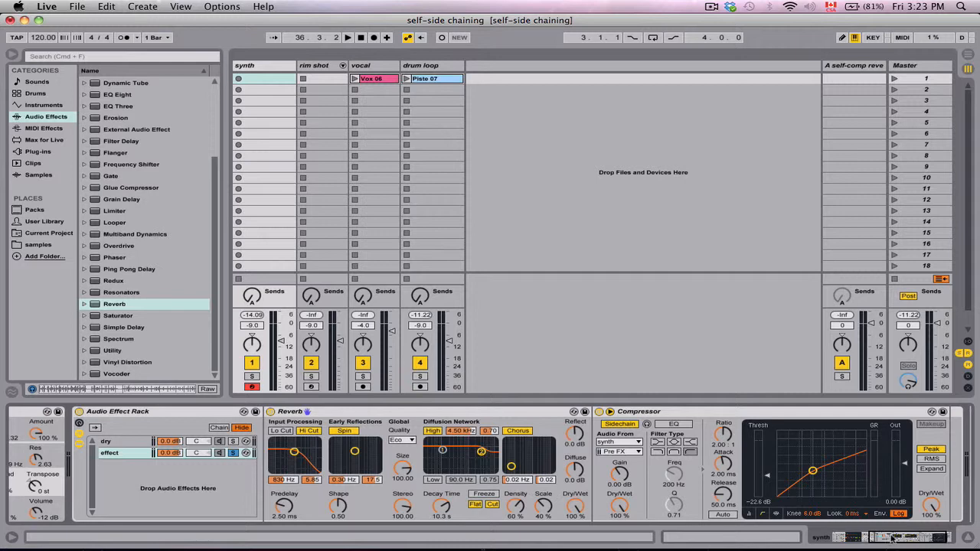
{"action": "left_click", "coordinate": [901, 541]}
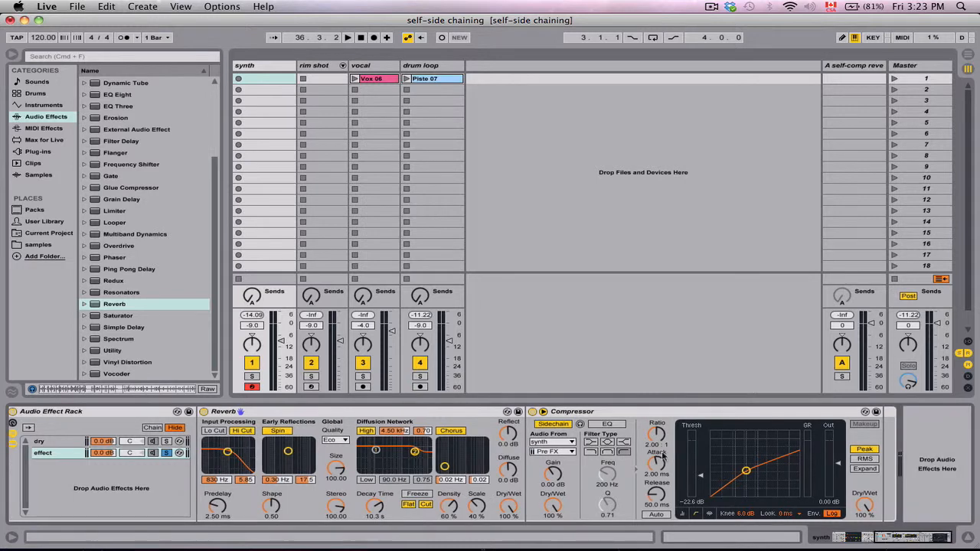
{"action": "left_click_drag", "start_coordinate": [699, 476], "coordinate": [700, 485]}
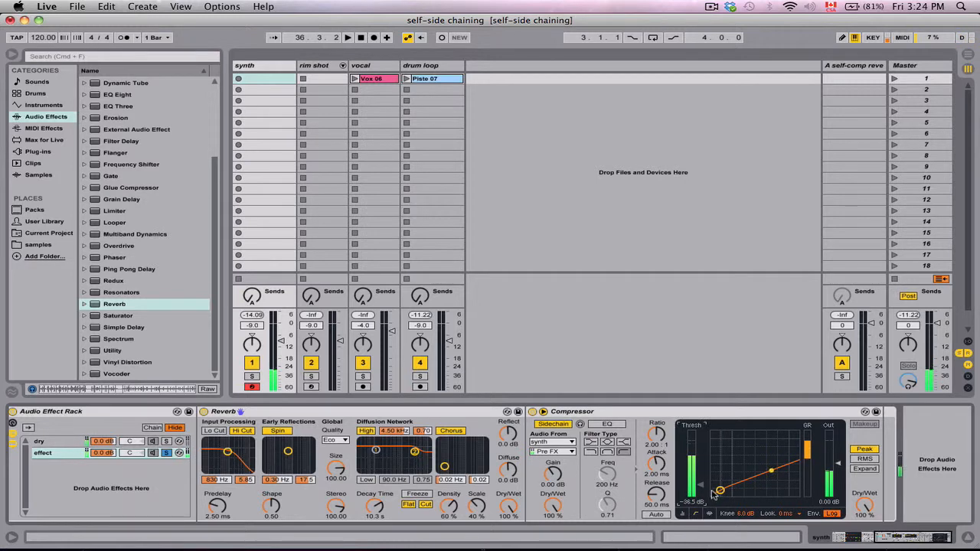
Step: Unsolo the effect chain and raise the Compressor's ratio to 18.3 : 1
{"action": "left_click", "coordinate": [153, 453]}
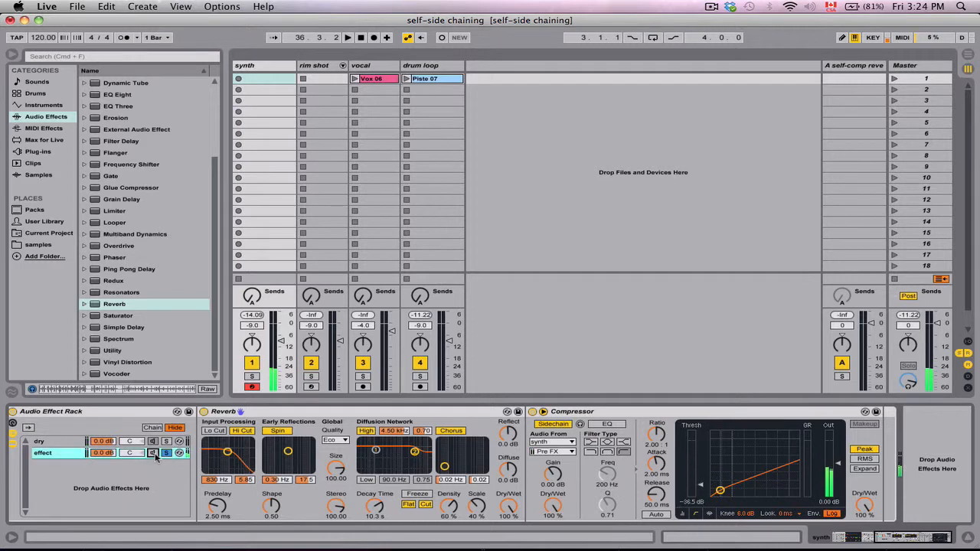
{"action": "left_click", "coordinate": [163, 453]}
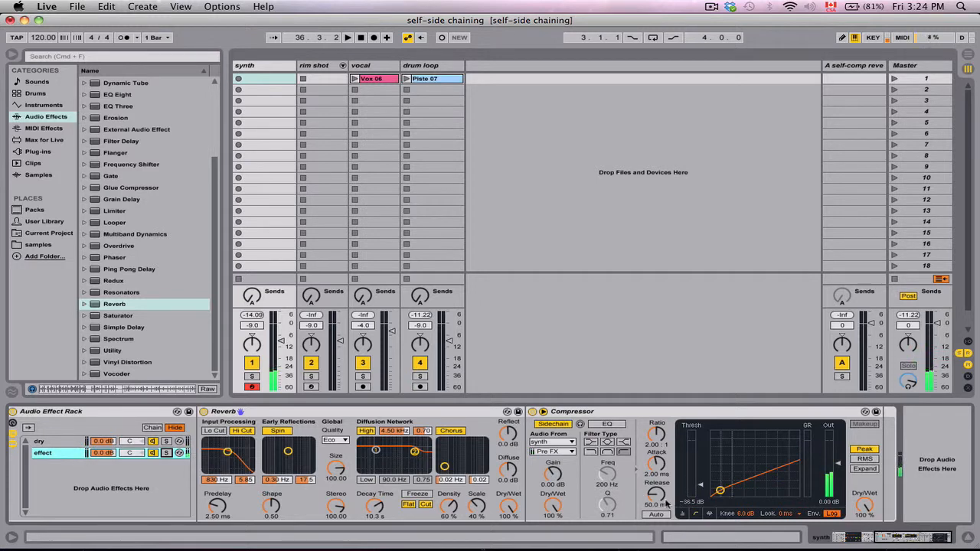
{"action": "left_click_drag", "start_coordinate": [657, 445], "coordinate": [657, 423]}
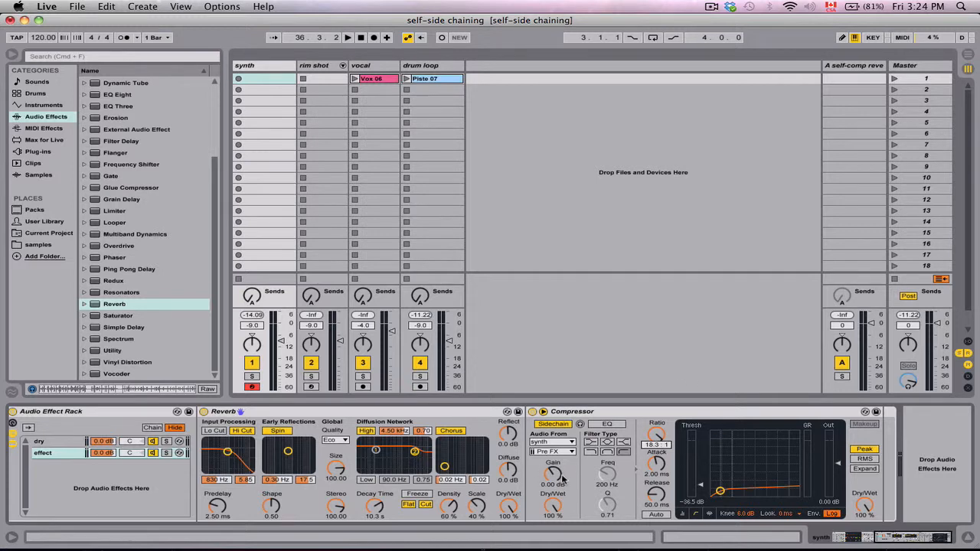
Step: Add a Utility with a width of 0.0 % to the synth rack's dry chain and go back to the effect chain
{"action": "left_click", "coordinate": [60, 445]}
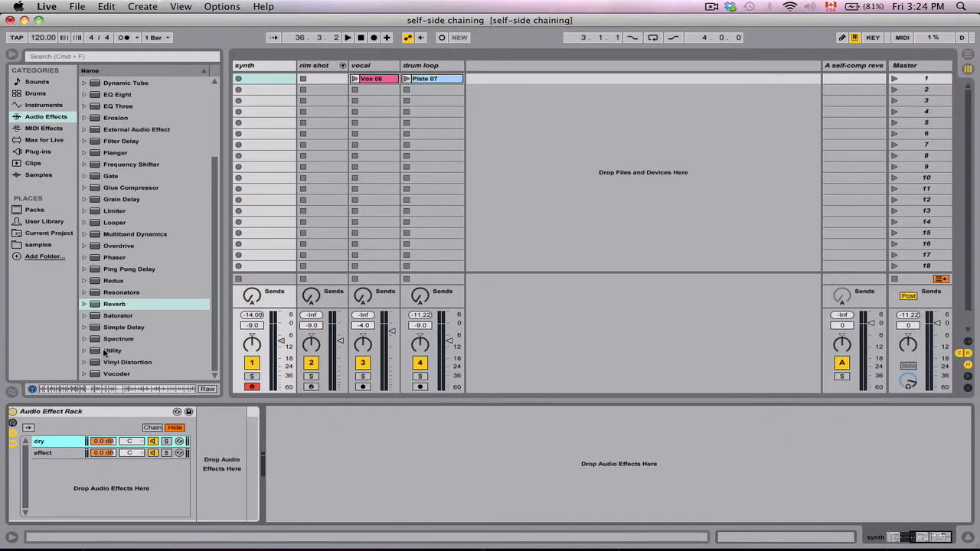
{"action": "left_click_drag", "start_coordinate": [105, 352], "coordinate": [222, 468]}
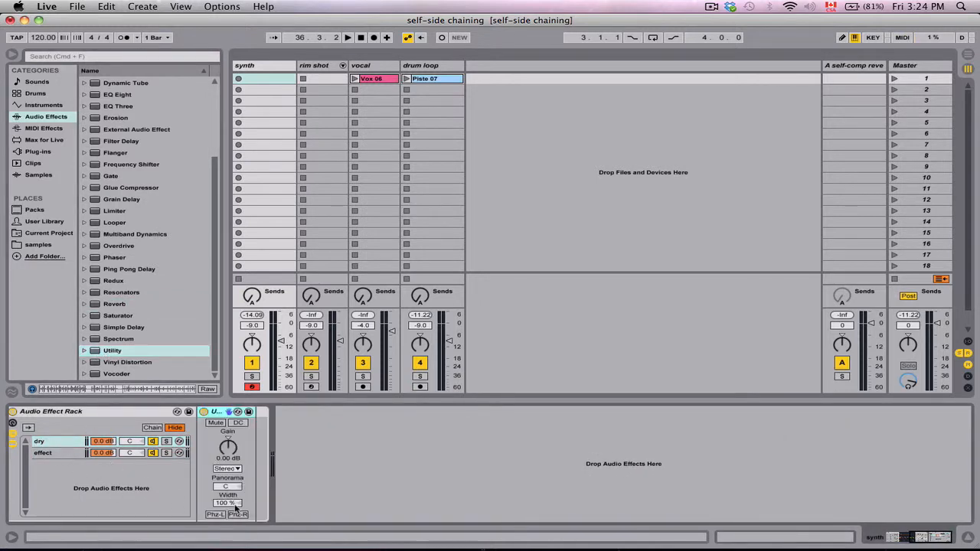
{"action": "left_click_drag", "start_coordinate": [235, 504], "coordinate": [244, 517]}
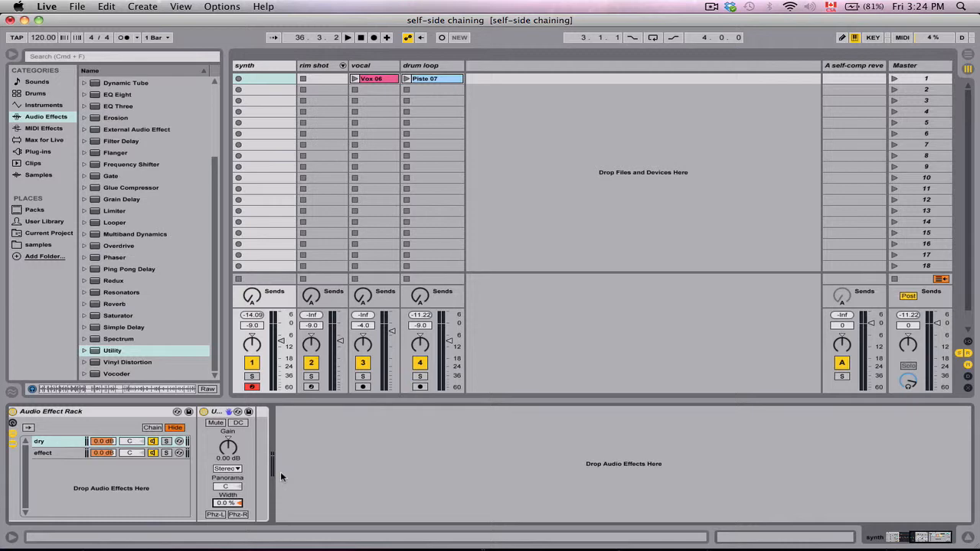
{"action": "left_click", "coordinate": [56, 453]}
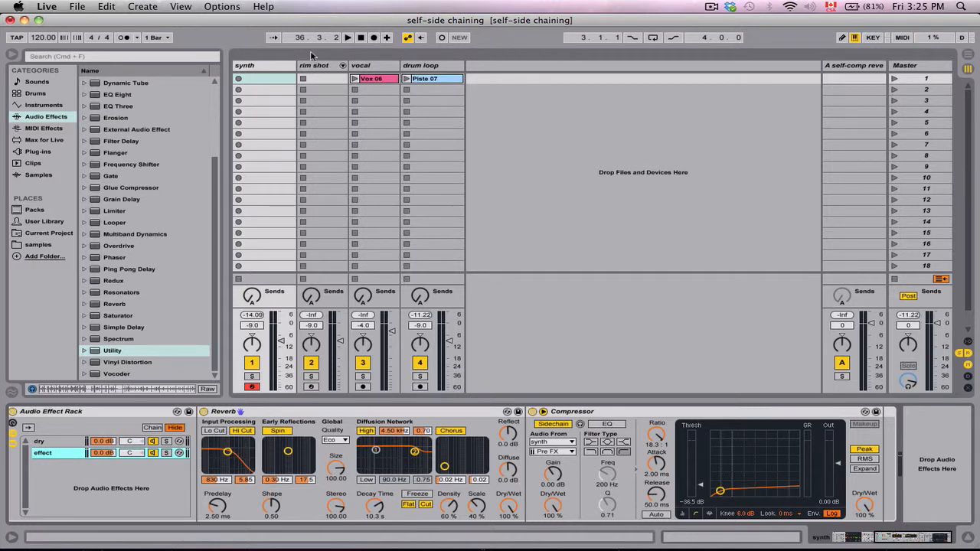
{"action": "left_click", "coordinate": [249, 66]}
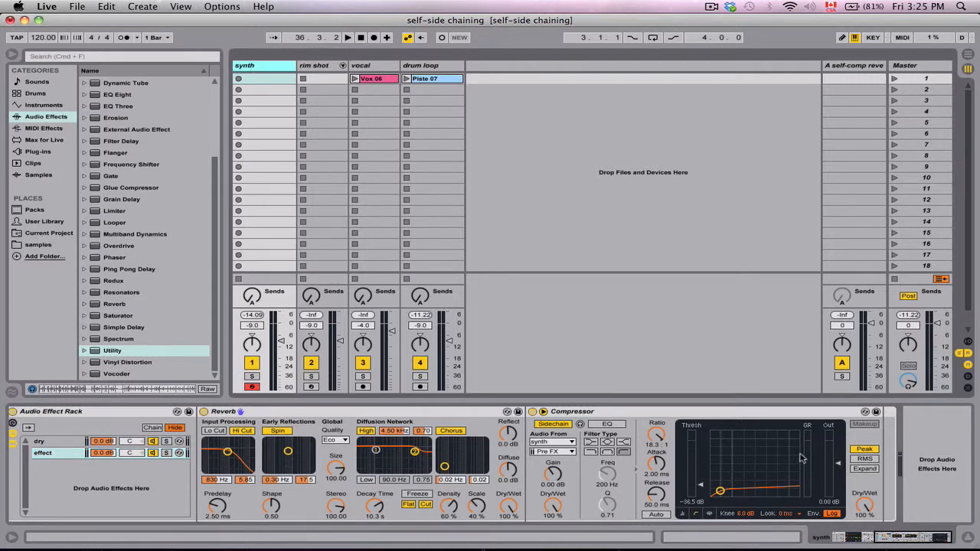
{"action": "left_click", "coordinate": [900, 540]}
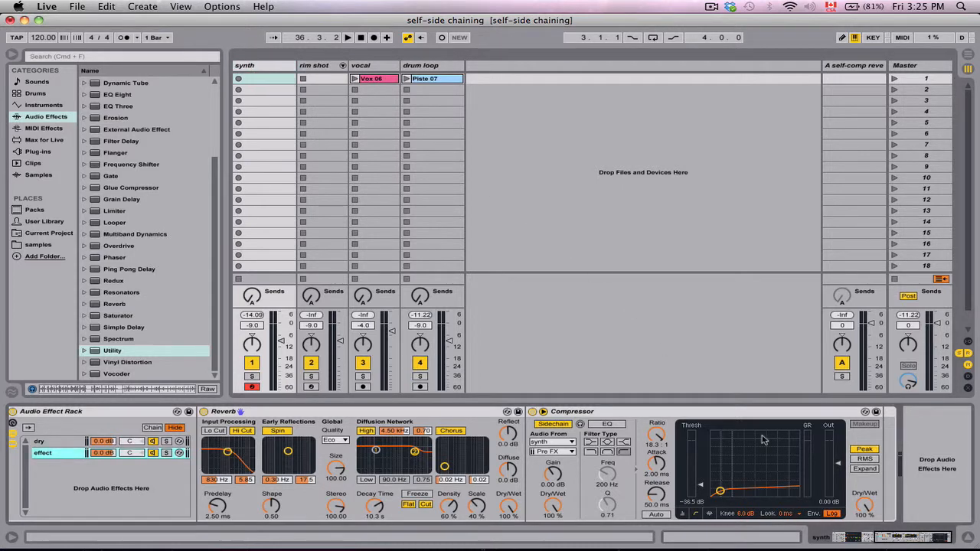
Step: Add an Audio Effect Rack after the Drum Rack on the rim shot track and create two chains in it
{"action": "left_click", "coordinate": [335, 78]}
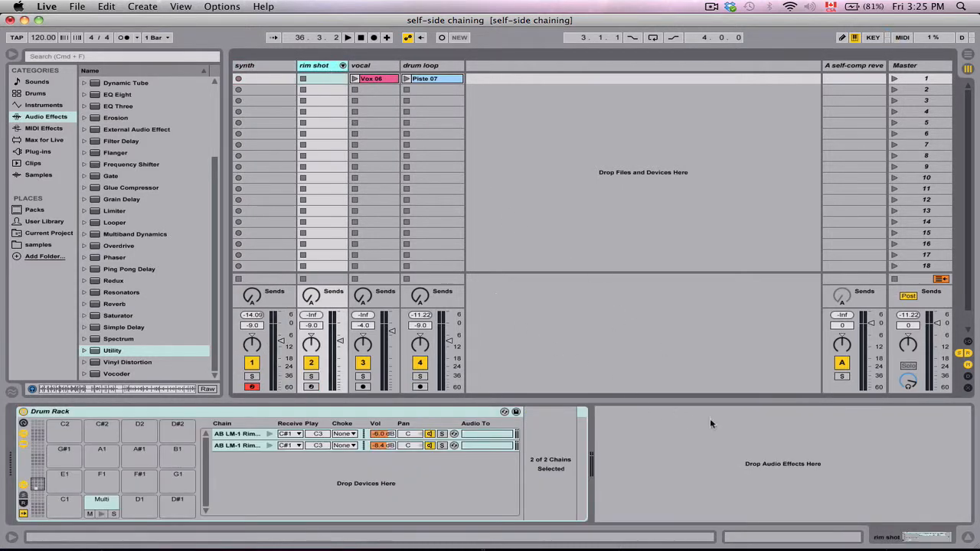
{"action": "scroll", "coordinate": [134, 181], "scroll_direction": "up", "scroll_amount": 3}
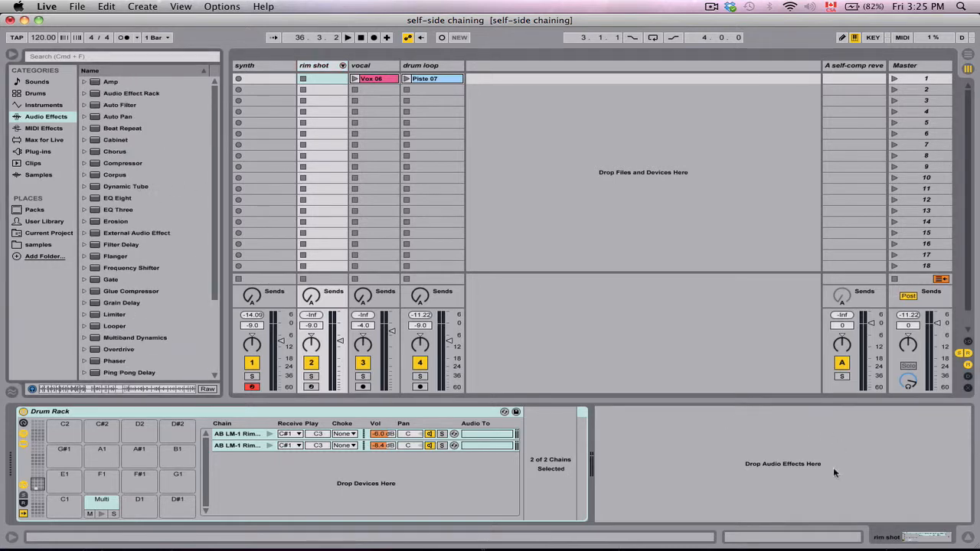
{"action": "left_click_drag", "start_coordinate": [123, 93], "coordinate": [638, 463]}
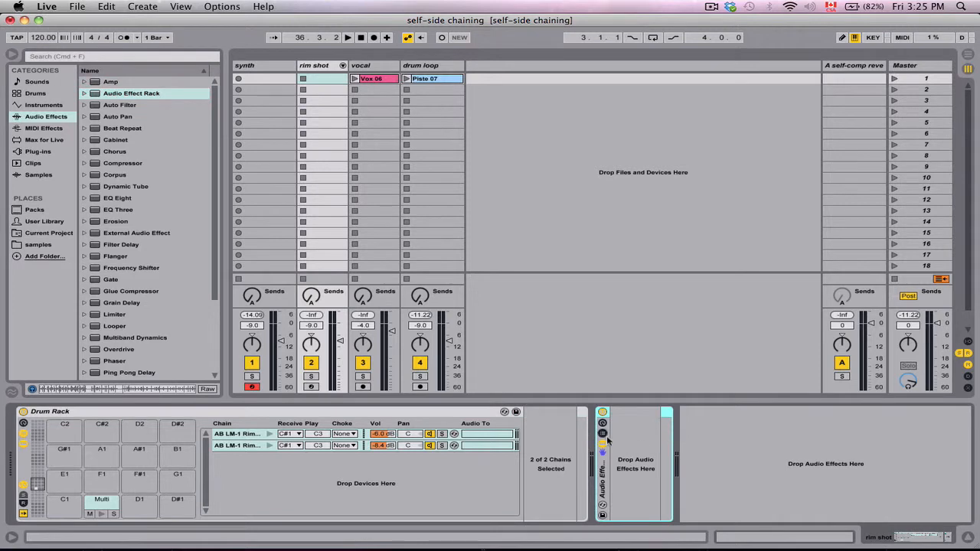
{"action": "right_click", "coordinate": [668, 470]}
{"action": "left_click", "coordinate": [686, 472]}
{"action": "right_click", "coordinate": [668, 476]}
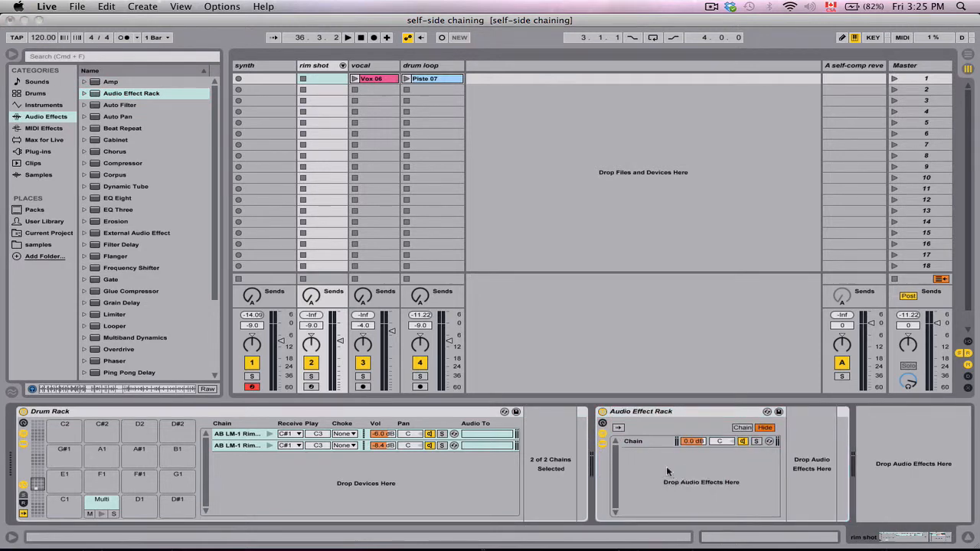
{"action": "left_click", "coordinate": [697, 482]}
Step: Add a Compressor to the rim shot rack's second chain and enable its sidechain with rim shot as the audio source
{"action": "left_click", "coordinate": [632, 442]}
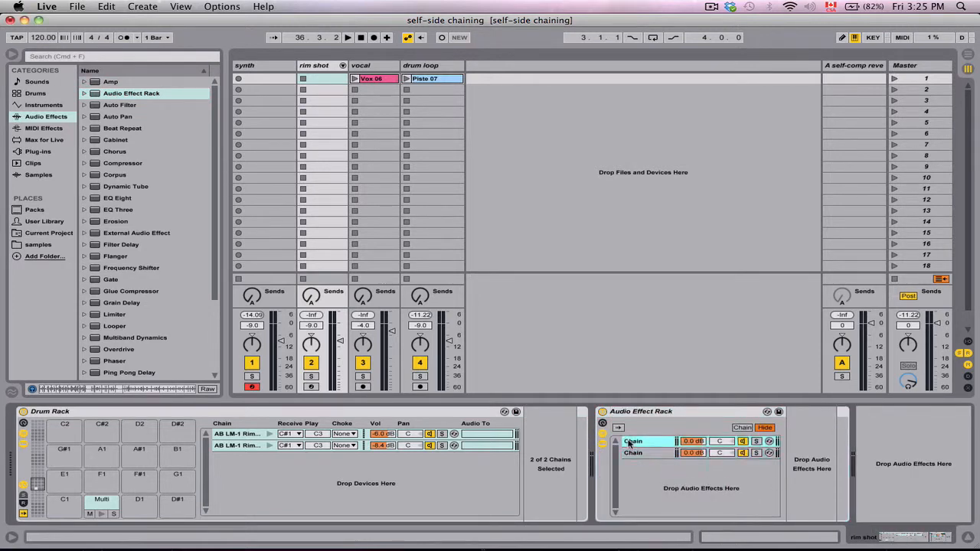
{"action": "left_click", "coordinate": [651, 454]}
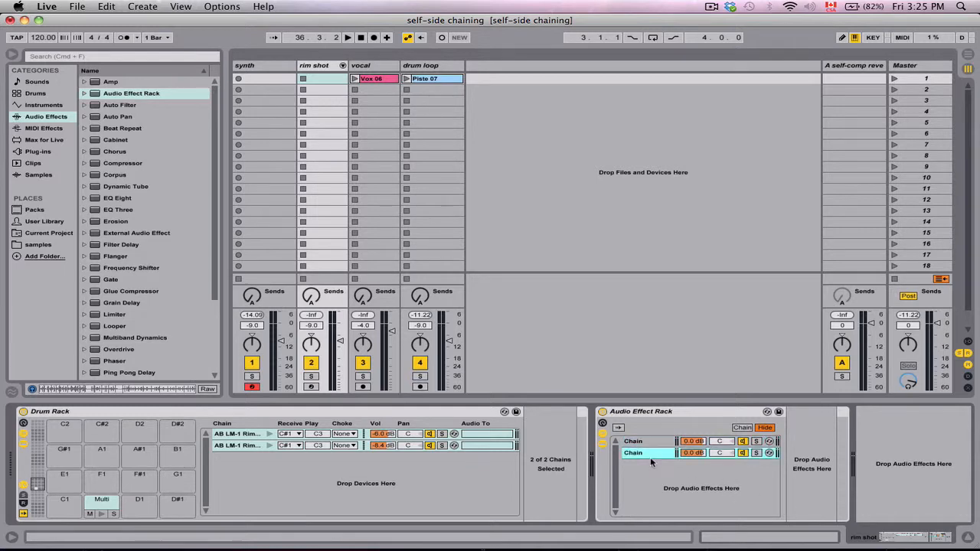
{"action": "left_click_drag", "start_coordinate": [124, 163], "coordinate": [817, 467]}
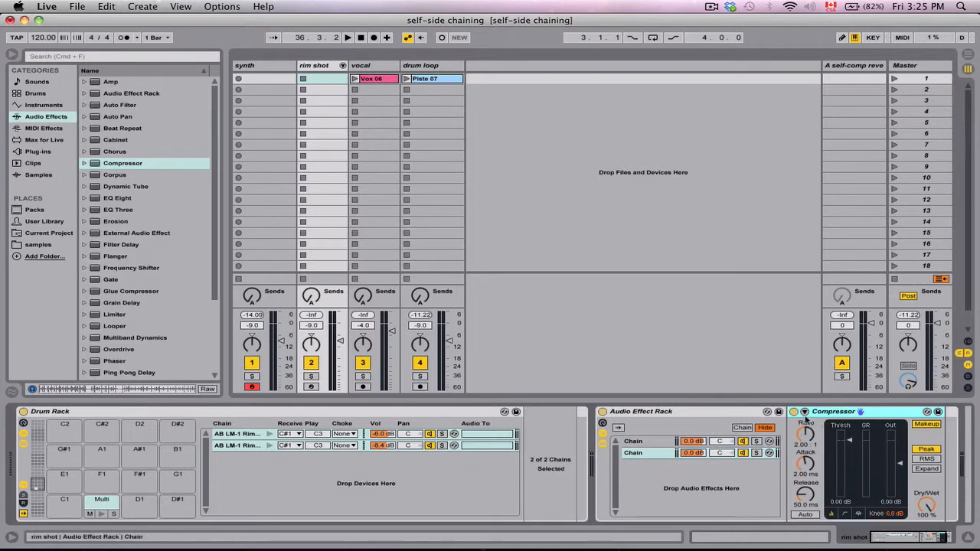
{"action": "left_click", "coordinate": [812, 424]}
{"action": "left_click", "coordinate": [814, 442]}
{"action": "left_click", "coordinate": [818, 469]}
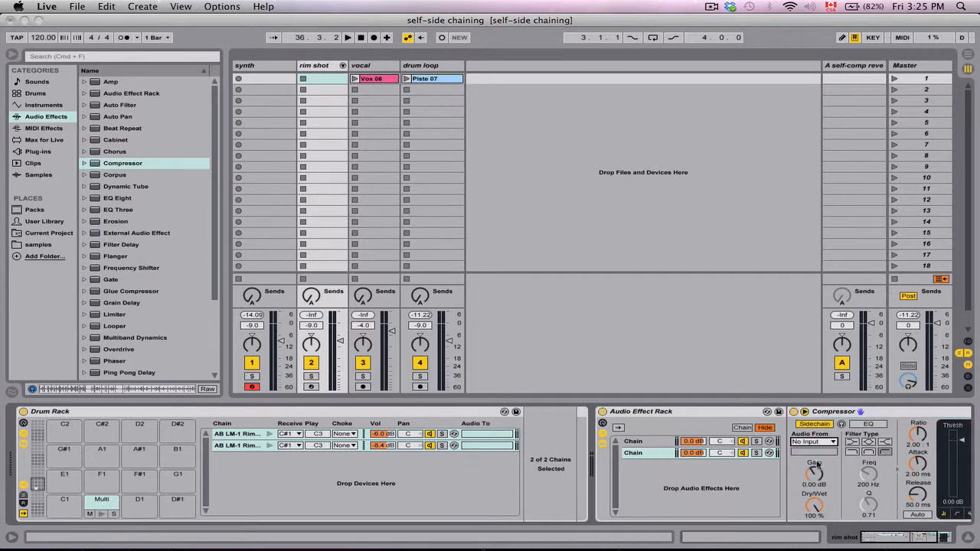
{"action": "left_click", "coordinate": [907, 540]}
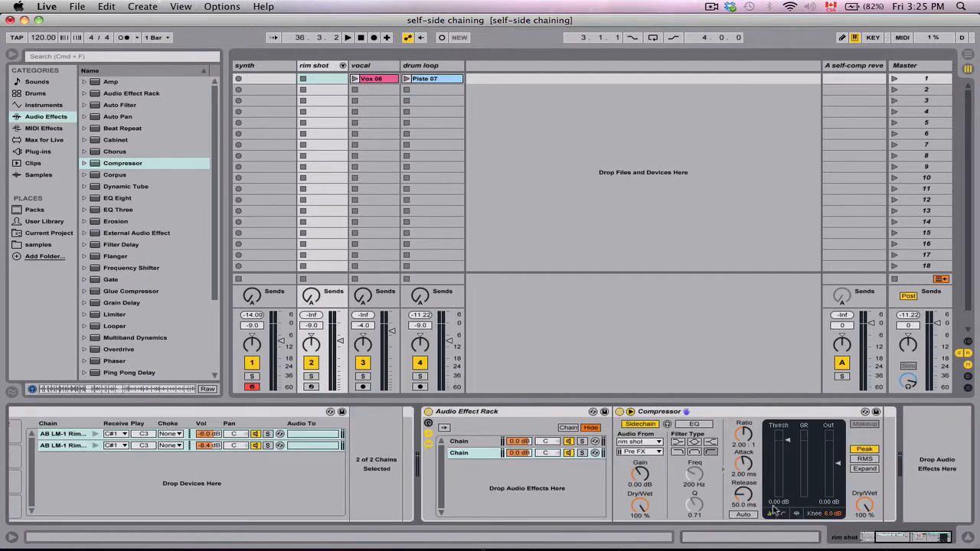
Step: Set the rim shot Compressor's threshold to -33.1 dB and ratio to 11.5 : 1, then check the dry chain and return to the second chain
{"action": "left_click", "coordinate": [783, 517]}
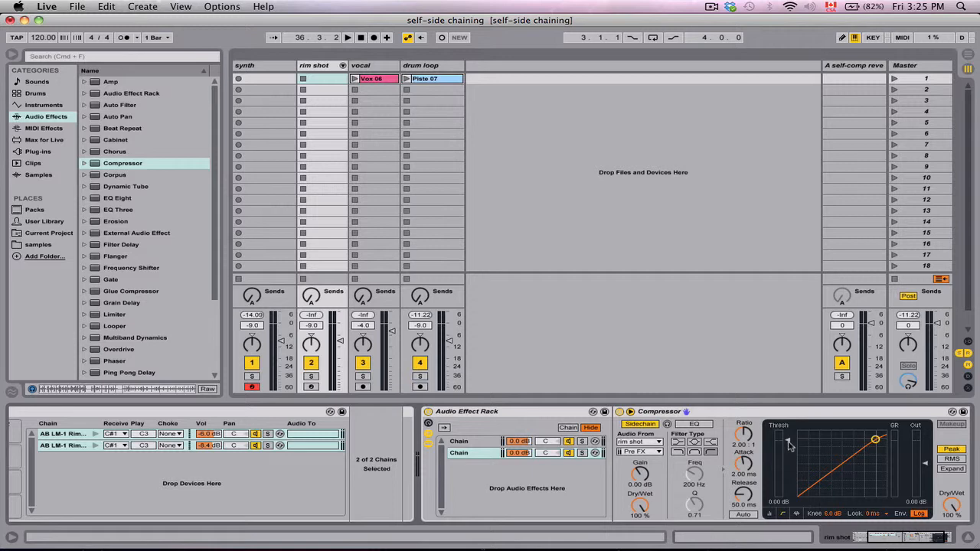
{"action": "left_click_drag", "start_coordinate": [790, 446], "coordinate": [790, 487]}
{"action": "left_click_drag", "start_coordinate": [744, 435], "coordinate": [744, 383]}
{"action": "left_click", "coordinate": [466, 442]}
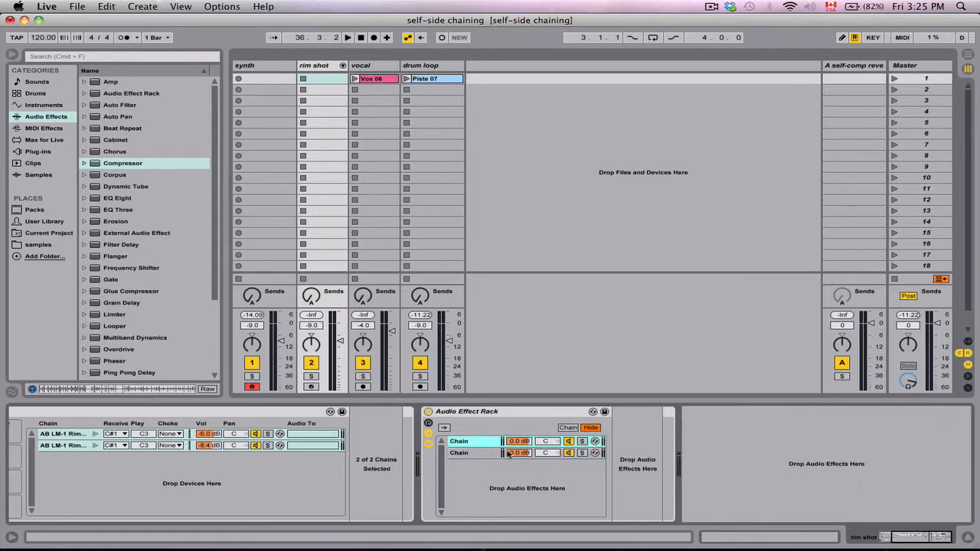
{"action": "left_click", "coordinate": [470, 453]}
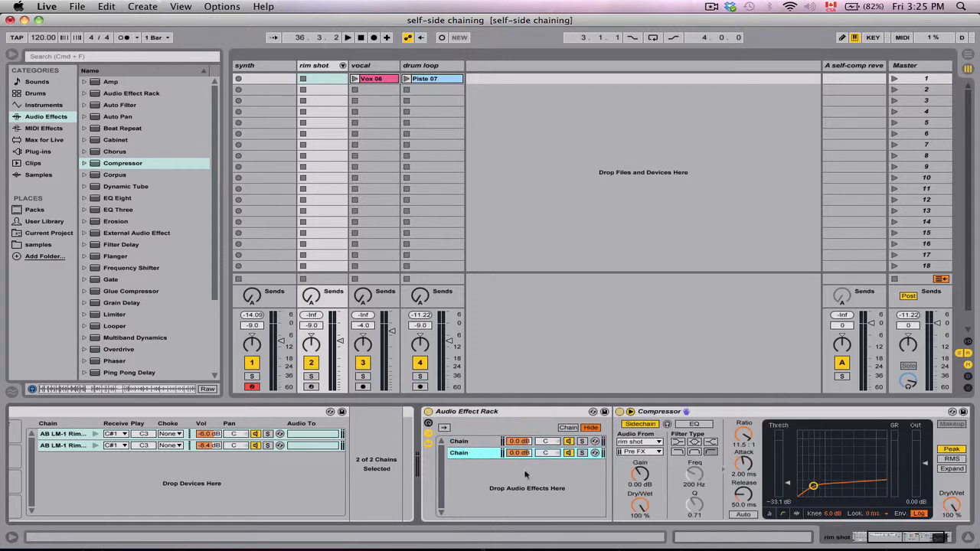
Step: Add a Ping Pong Delay before the Compressor in the rim shot rack's second chain
{"action": "left_click_drag", "start_coordinate": [878, 538], "coordinate": [884, 538]}
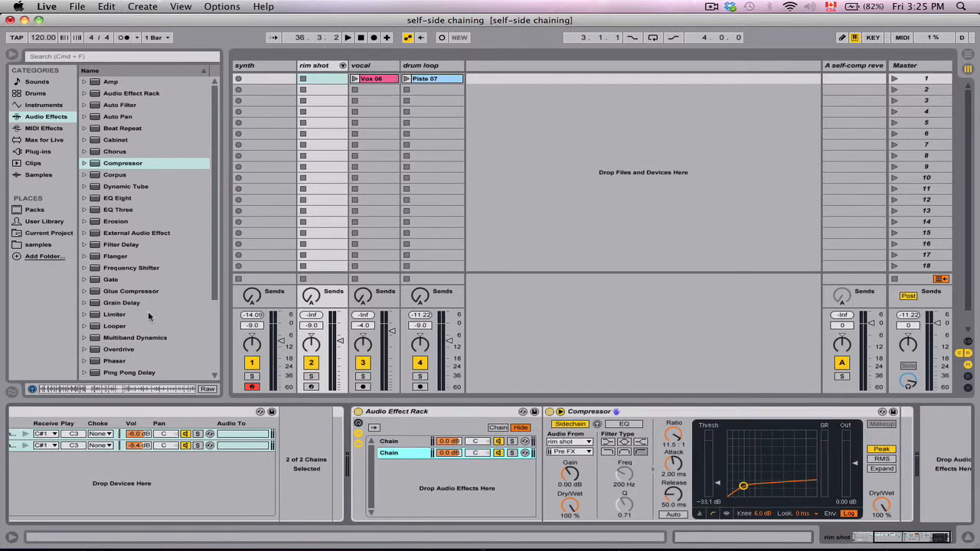
{"action": "scroll", "coordinate": [127, 304], "scroll_direction": "down", "scroll_amount": 1}
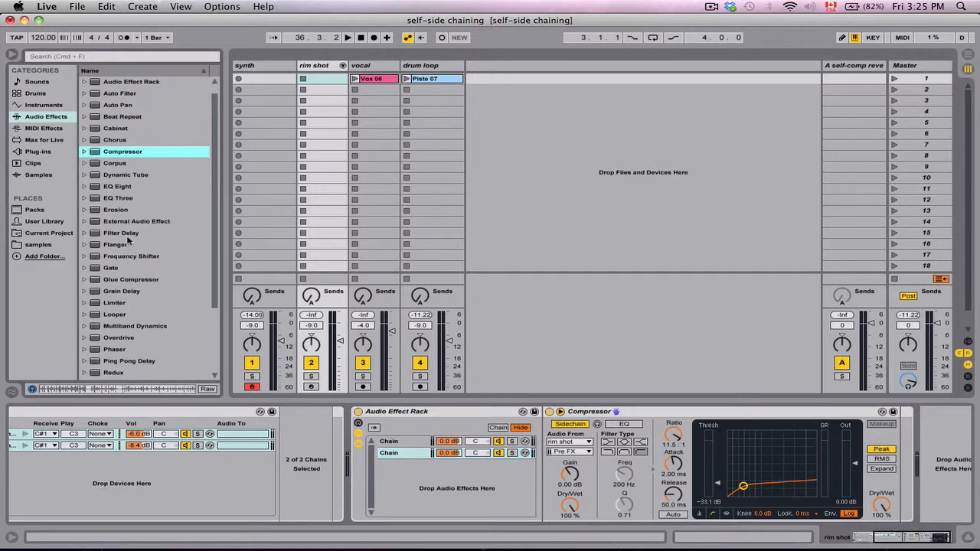
{"action": "left_click_drag", "start_coordinate": [101, 364], "coordinate": [551, 458]}
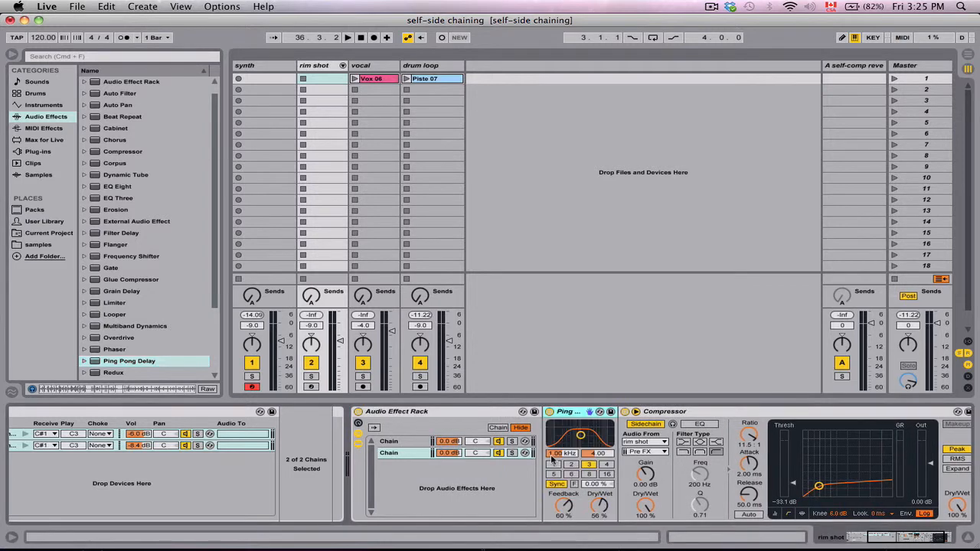
Step: Solo the rim shot rack's effect chain, bypass its Compressor and arm the rim shot track to audition the delay
{"action": "left_click", "coordinate": [511, 453]}
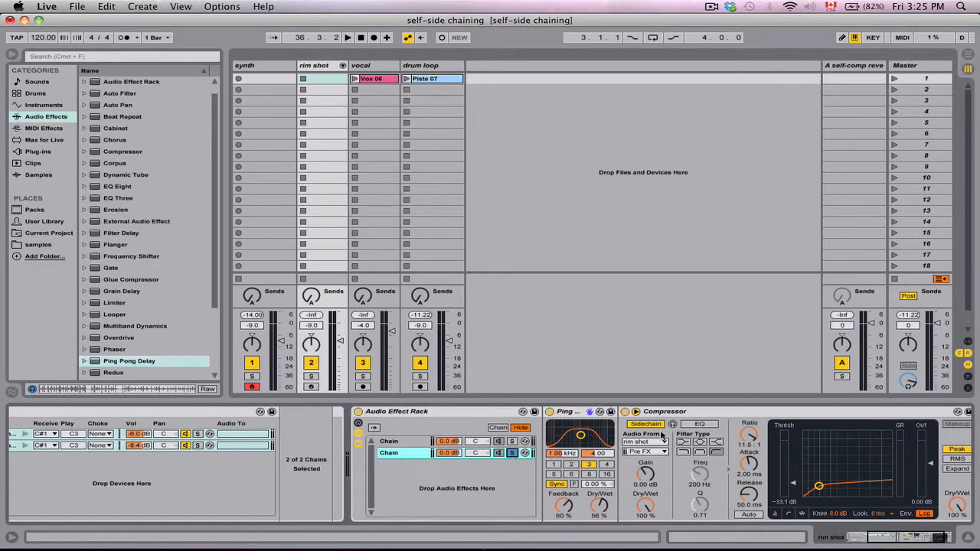
{"action": "left_click", "coordinate": [625, 412]}
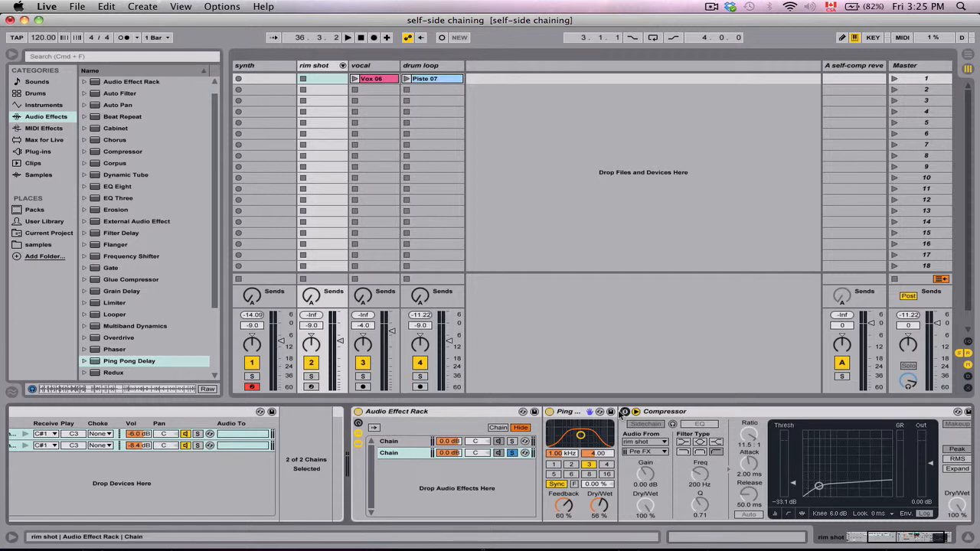
{"action": "left_click", "coordinate": [310, 387]}
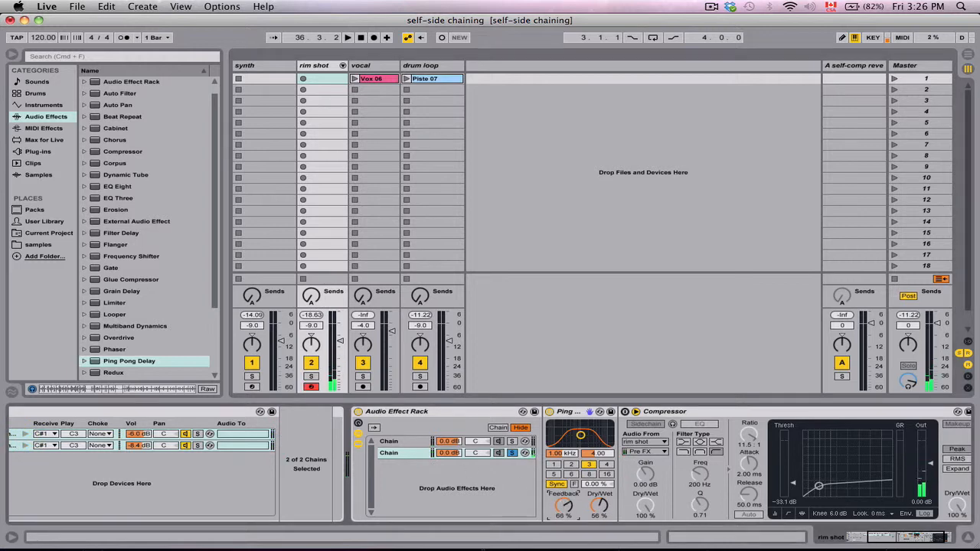
Step: Add a Frequency Shifter with a frequency of -1.00 kHz and place it before the Ping Pong Delay
{"action": "left_click", "coordinate": [906, 540]}
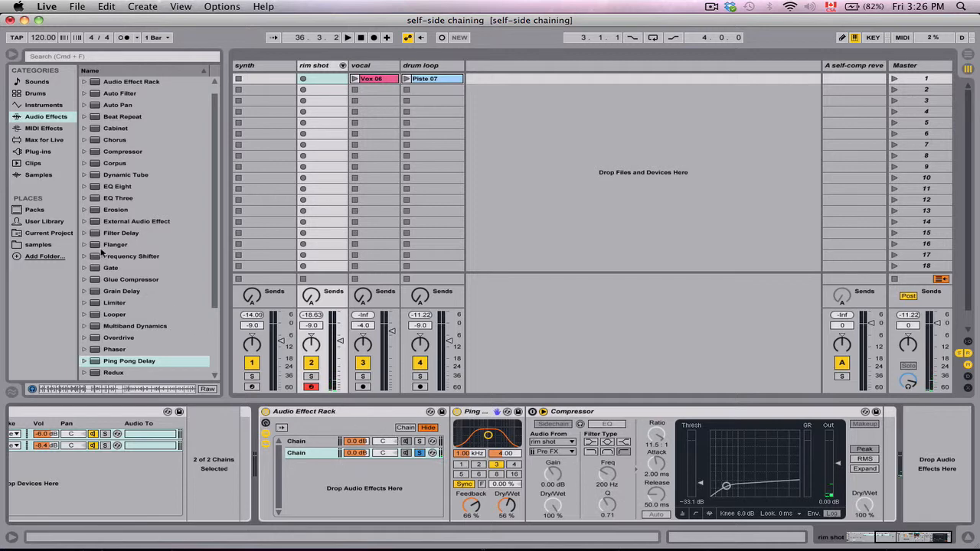
{"action": "left_click_drag", "start_coordinate": [105, 256], "coordinate": [513, 443]}
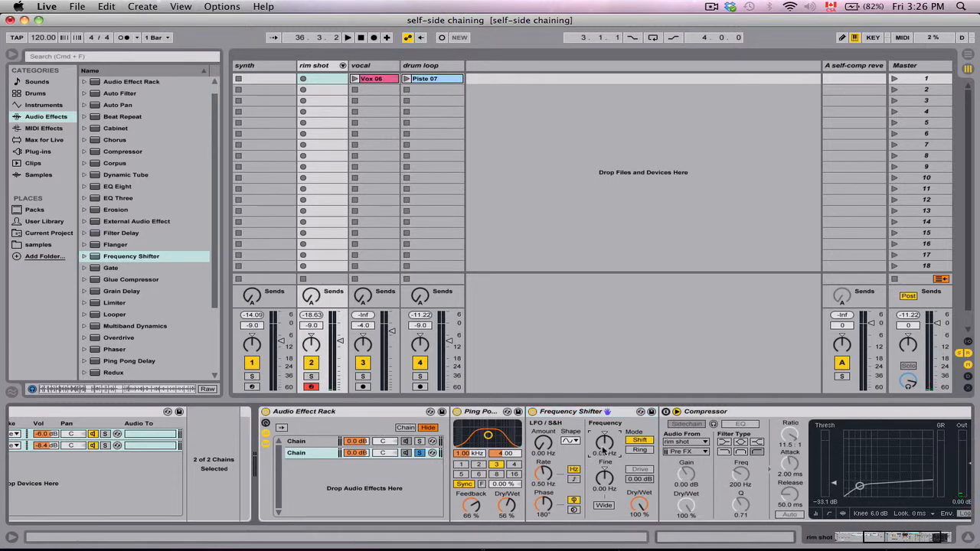
{"action": "left_click_drag", "start_coordinate": [604, 448], "coordinate": [605, 471]}
{"action": "left_click", "coordinate": [531, 416]}
{"action": "left_click_drag", "start_coordinate": [532, 418], "coordinate": [510, 429]}
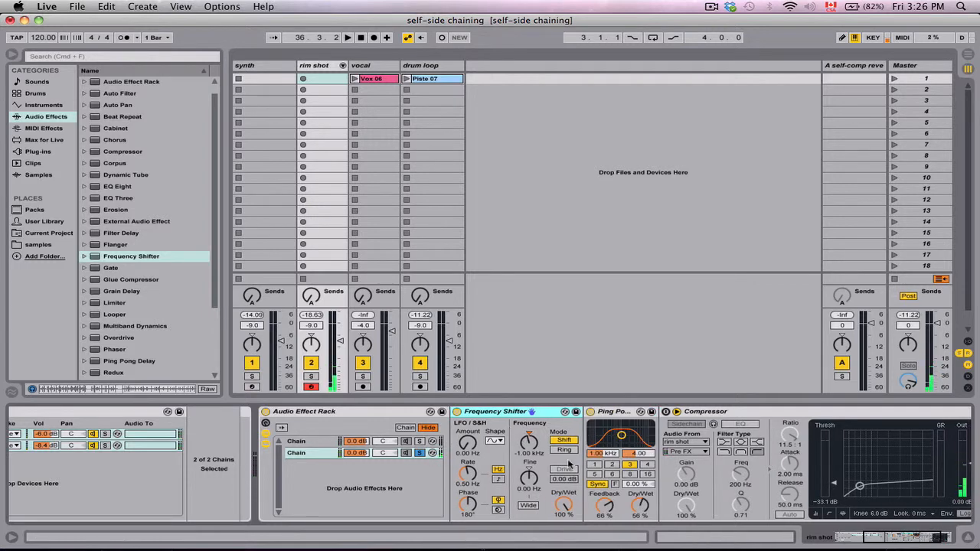
Step: Set the Frequency Shifter's fine to -5.82 Hz, LFO amount to 114 Hz and rate to 50.0 Hz, keeping the effect chain soloed
{"action": "left_click", "coordinate": [527, 482]}
{"action": "left_click_drag", "start_coordinate": [529, 478], "coordinate": [528, 492]}
{"action": "left_click", "coordinate": [468, 452]}
{"action": "mouse_move", "coordinate": [467, 452]}
{"action": "left_mouse_down"}
{"action": "mouse_move", "coordinate": [469, 442]}
{"action": "mouse_move", "coordinate": [468, 467]}
{"action": "mouse_move", "coordinate": [468, 448]}
{"action": "left_mouse_up"}
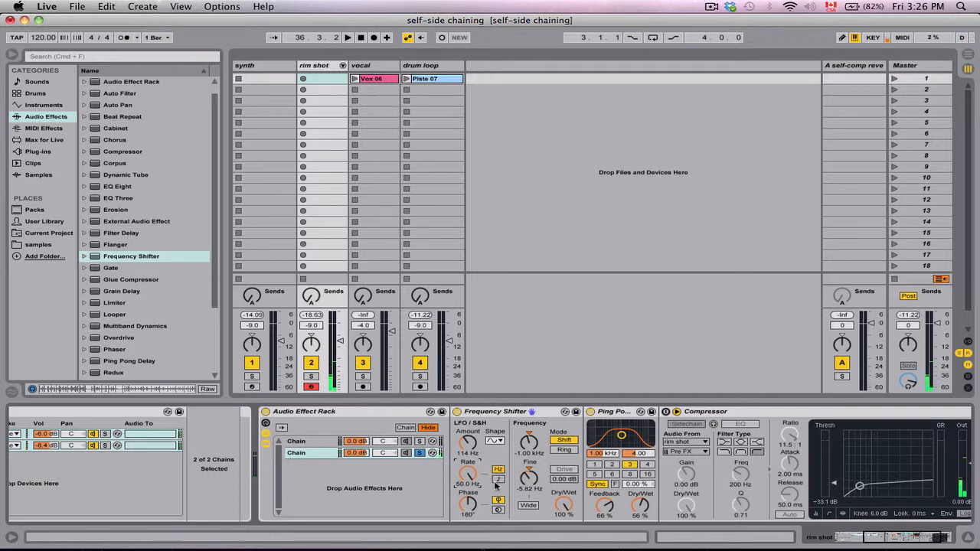
{"action": "left_click", "coordinate": [419, 442]}
{"action": "left_click", "coordinate": [419, 452]}
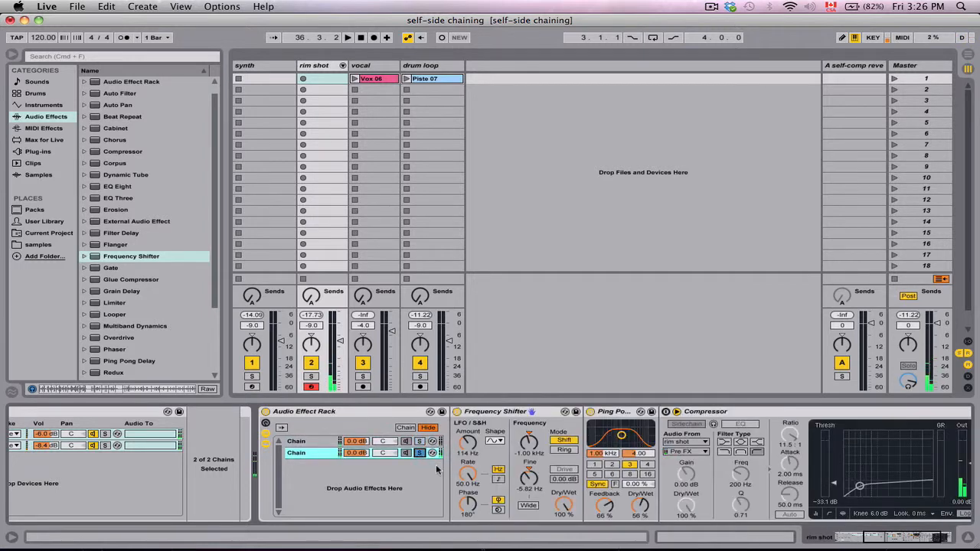
Step: Add a Saturator before the Frequency Shifter with a drive of 30.9 dB and an output of -15.7 dB
{"action": "scroll", "coordinate": [138, 322], "scroll_direction": "down", "scroll_amount": 4}
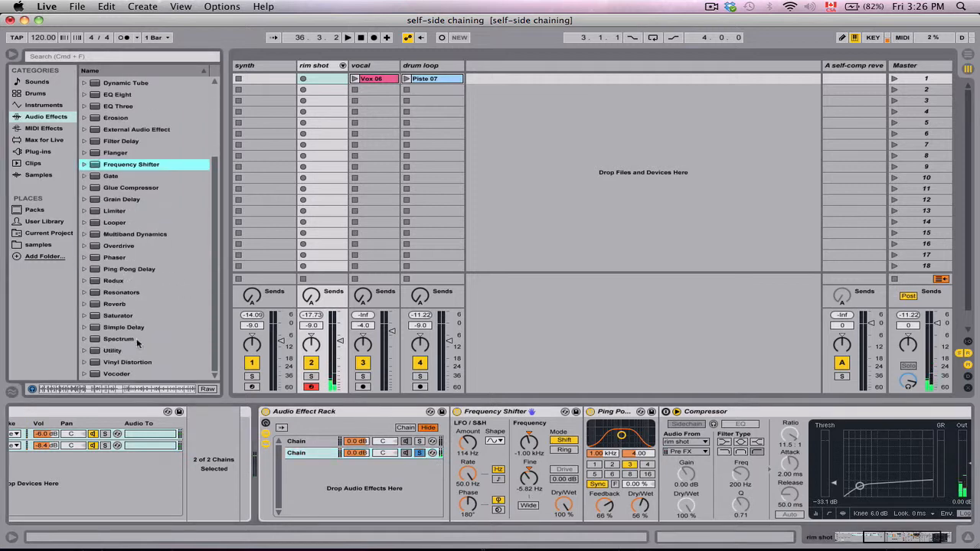
{"action": "mouse_move", "coordinate": [118, 316]}
{"action": "left_mouse_down"}
{"action": "mouse_move", "coordinate": [414, 460]}
{"action": "mouse_move", "coordinate": [457, 455]}
{"action": "mouse_move", "coordinate": [466, 429]}
{"action": "left_mouse_up"}
{"action": "left_click_drag", "start_coordinate": [675, 472], "coordinate": [675, 503]}
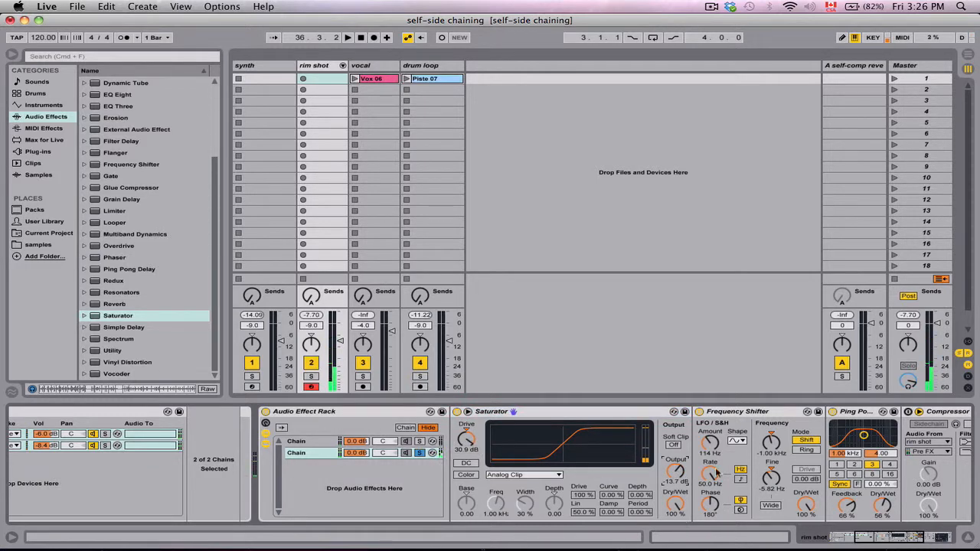
{"action": "left_click_drag", "start_coordinate": [676, 472], "coordinate": [676, 477]}
Step: Add a Reverb before the Compressor with a 1.84 s decay and 63 % dry/wet, and set the Ping Pong Delay's dry/wet to 85 %
{"action": "scroll", "coordinate": [675, 471], "scroll_direction": "right", "scroll_amount": 3}
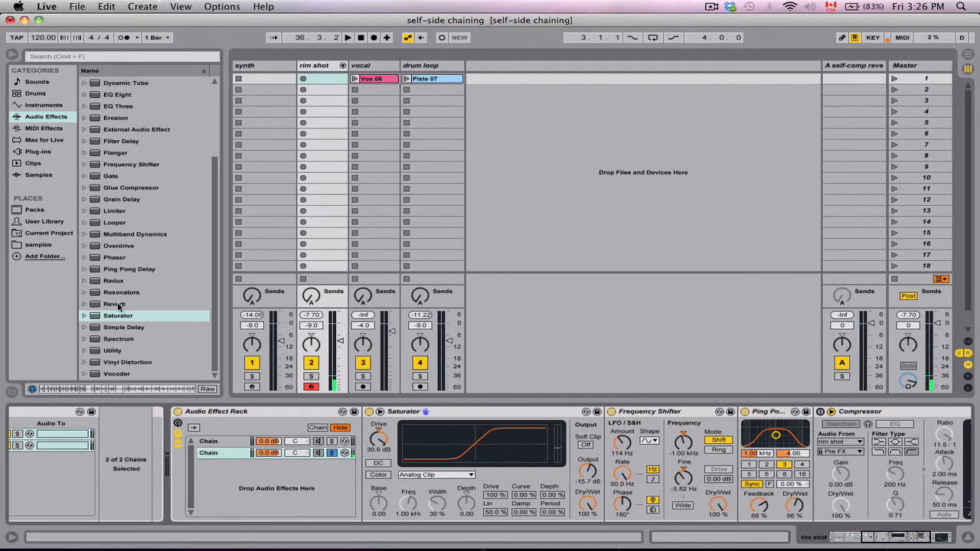
{"action": "mouse_move", "coordinate": [117, 305]}
{"action": "left_mouse_down"}
{"action": "mouse_move", "coordinate": [692, 460]}
{"action": "mouse_move", "coordinate": [801, 460]}
{"action": "left_mouse_up"}
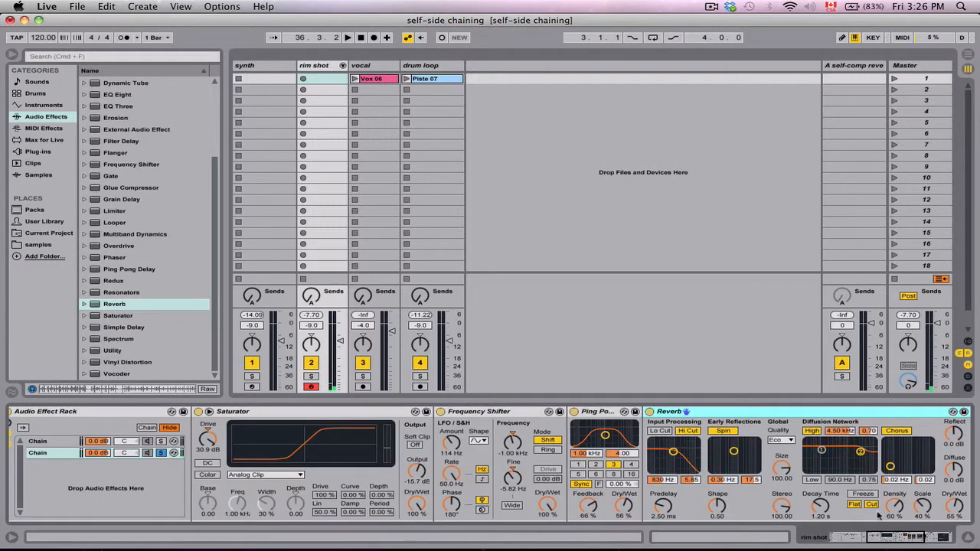
{"action": "left_click_drag", "start_coordinate": [901, 536], "coordinate": [917, 537]}
{"action": "left_click_drag", "start_coordinate": [550, 503], "coordinate": [550, 495]}
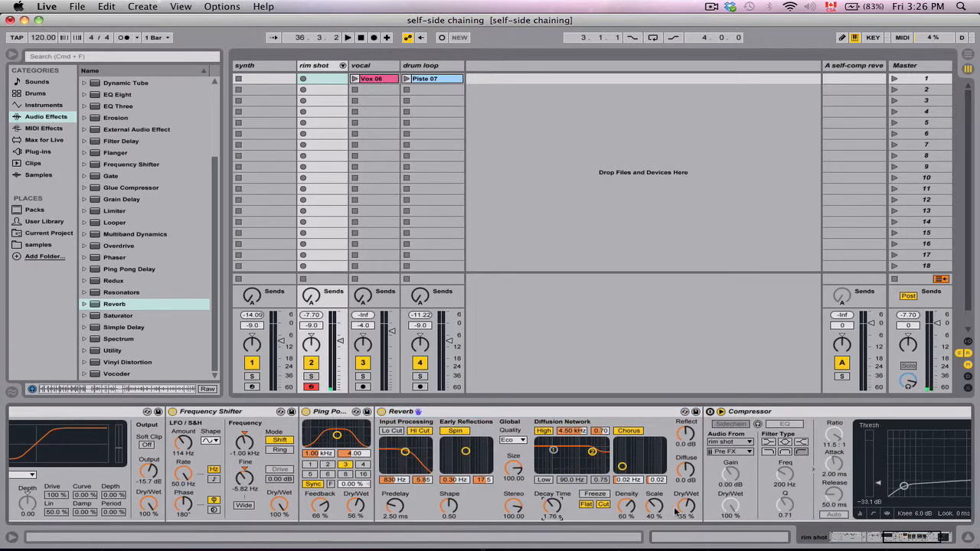
{"action": "left_click_drag", "start_coordinate": [676, 512], "coordinate": [677, 483]}
{"action": "left_click_drag", "start_coordinate": [357, 505], "coordinate": [357, 488]}
{"action": "left_click_drag", "start_coordinate": [549, 508], "coordinate": [548, 501]}
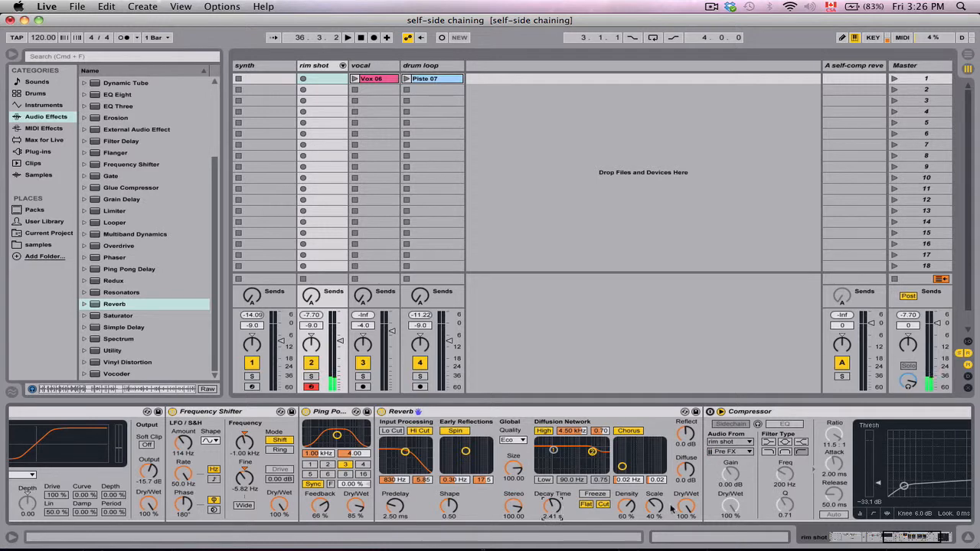
{"action": "left_click_drag", "start_coordinate": [686, 506], "coordinate": [686, 521]}
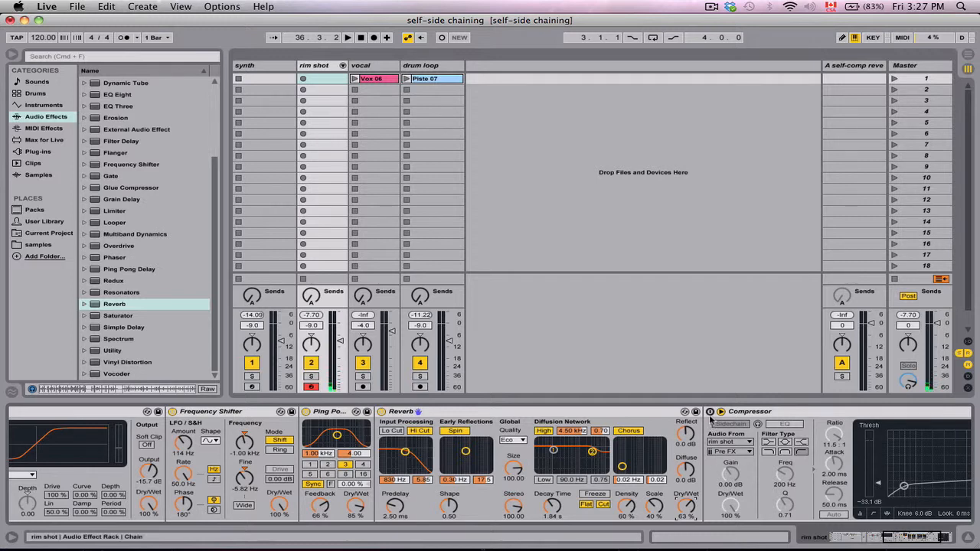
Step: Turn the Compressor at the end of the rim shot effect chain back on
{"action": "left_click", "coordinate": [714, 423]}
{"action": "left_click", "coordinate": [902, 542]}
{"action": "left_click_drag", "start_coordinate": [902, 542], "coordinate": [905, 543]}
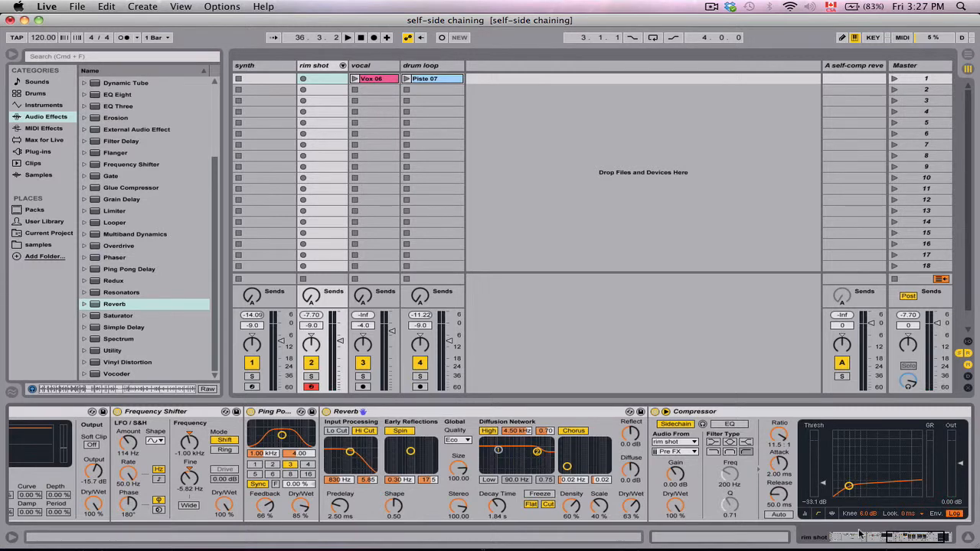
Step: Select the vocal track, view its Vox 06 clip and play it briefly
{"action": "left_click", "coordinate": [381, 68]}
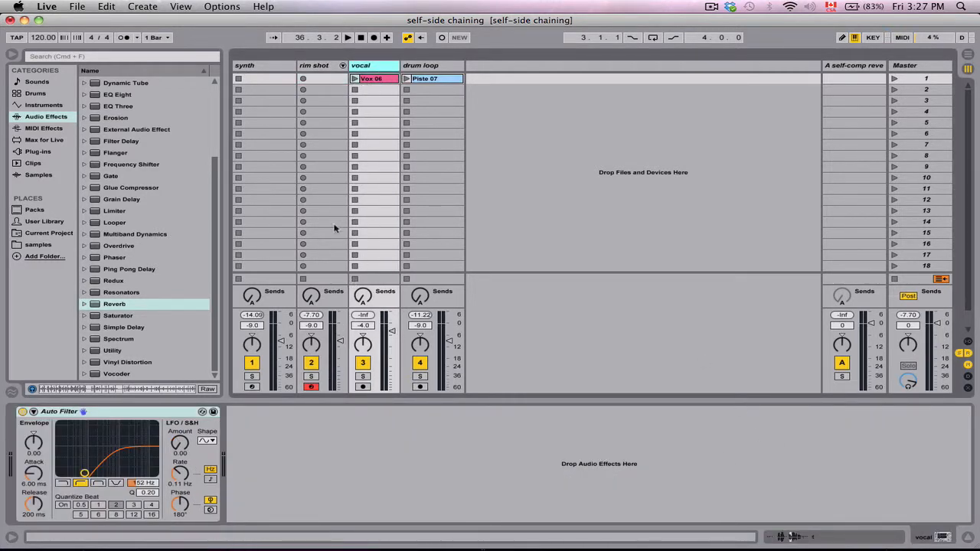
{"action": "left_click", "coordinate": [861, 539]}
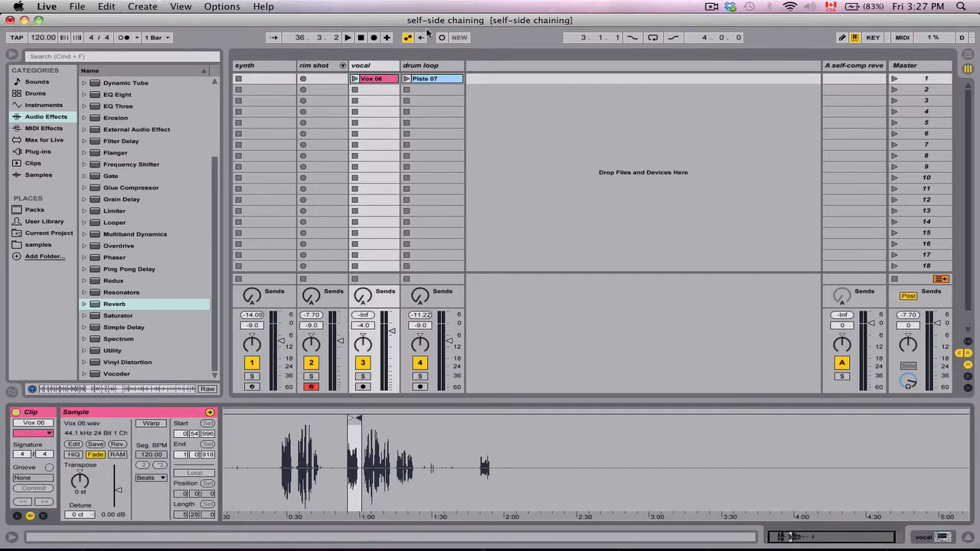
{"action": "left_click", "coordinate": [355, 79]}
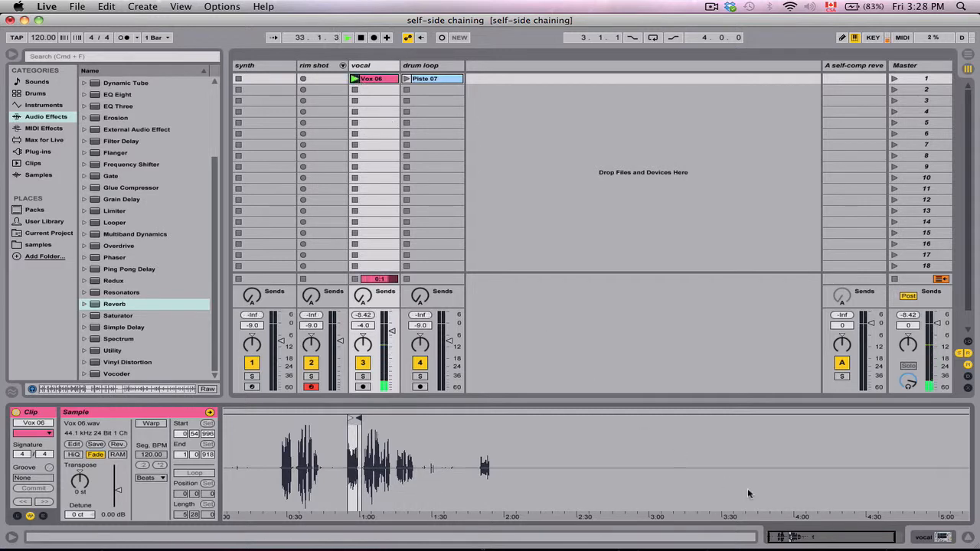
{"action": "key", "text": "space"}
Step: Add an Audio Effect Rack after the Auto Filter on the vocal track and create two chains in it
{"action": "left_click", "coordinate": [936, 539]}
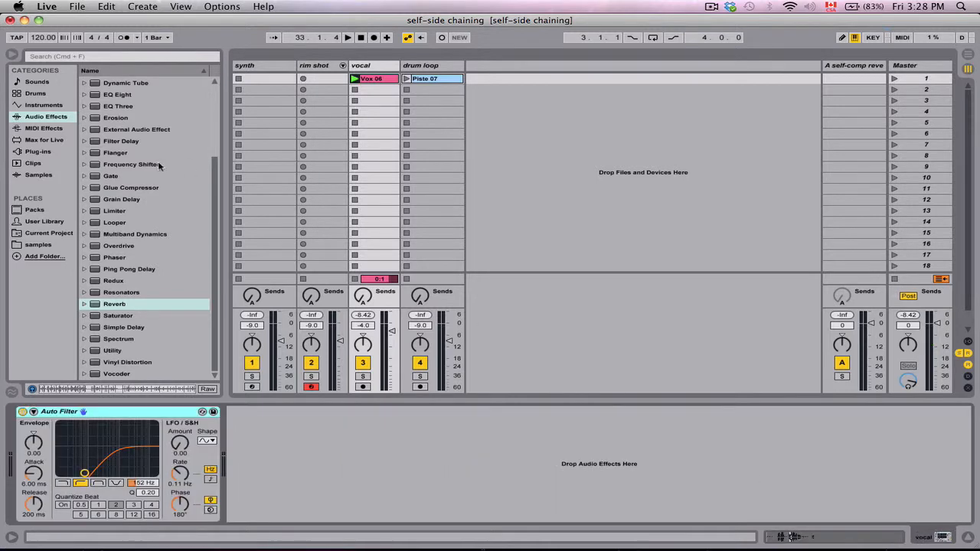
{"action": "scroll", "coordinate": [159, 166], "scroll_direction": "up", "scroll_amount": 3}
{"action": "left_click_drag", "start_coordinate": [325, 456], "coordinate": [230, 434]}
{"action": "right_click", "coordinate": [303, 458]}
{"action": "left_click", "coordinate": [305, 461]}
{"action": "right_click", "coordinate": [302, 463]}
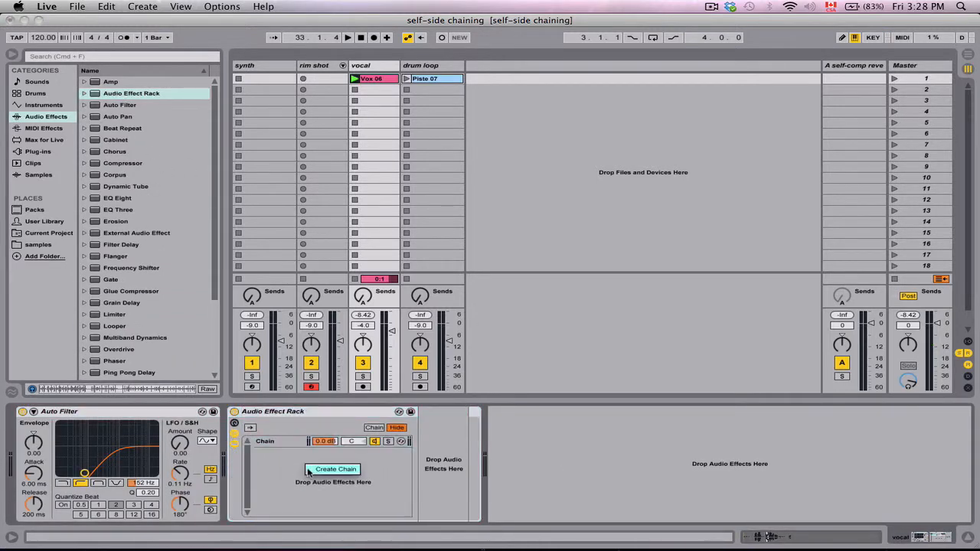
{"action": "left_click", "coordinate": [308, 469]}
Step: Add a Compressor to the second chain of the vocal track's rack
{"action": "scroll", "coordinate": [141, 278], "scroll_direction": "down", "scroll_amount": 3}
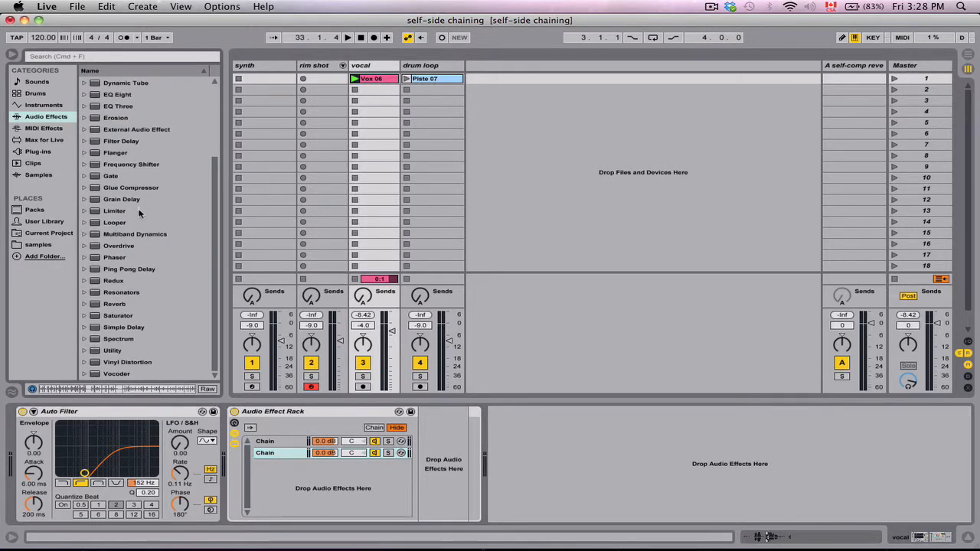
{"action": "scroll", "coordinate": [122, 138], "scroll_direction": "up", "scroll_amount": 3}
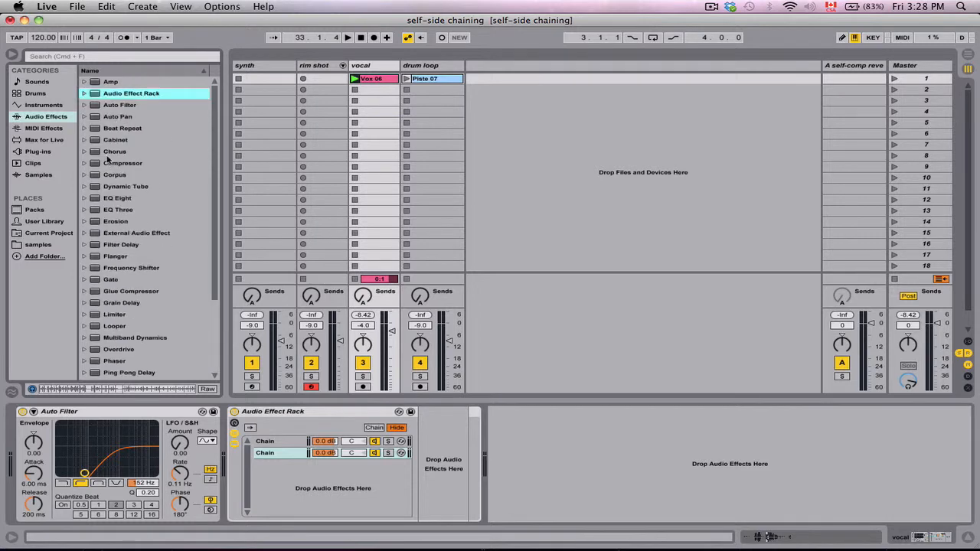
{"action": "left_click_drag", "start_coordinate": [117, 164], "coordinate": [289, 461]}
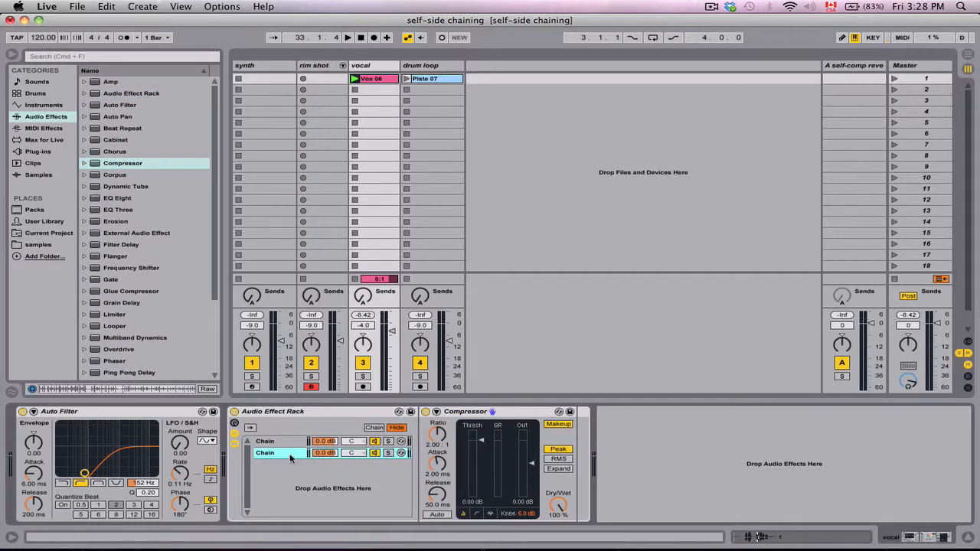
Step: Set the vocal Compressor's threshold to -27.2 dB and ratio to 9.69 : 1, and enable its sidechain
{"action": "left_click", "coordinate": [478, 514]}
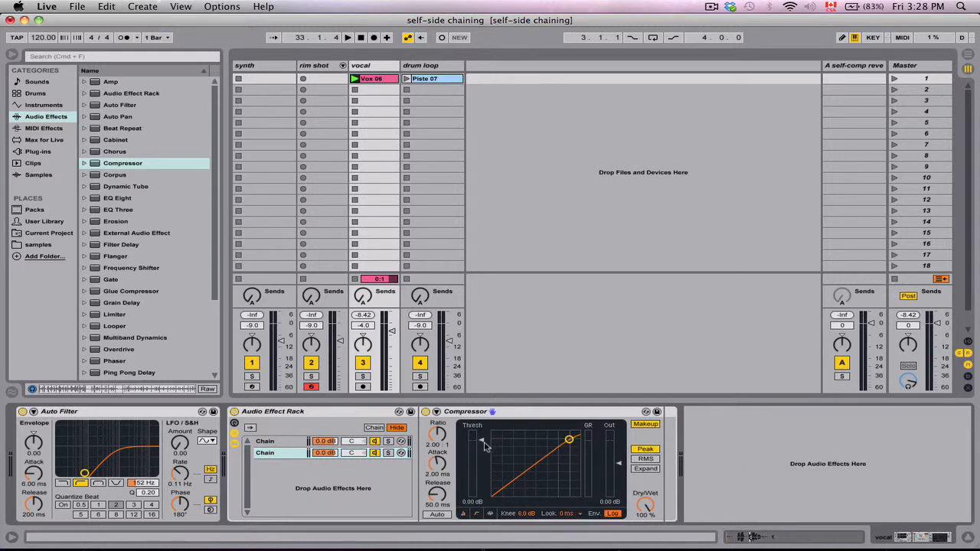
{"action": "left_click", "coordinate": [490, 514]}
{"action": "left_click", "coordinate": [477, 514]}
{"action": "left_click_drag", "start_coordinate": [478, 443], "coordinate": [483, 481]}
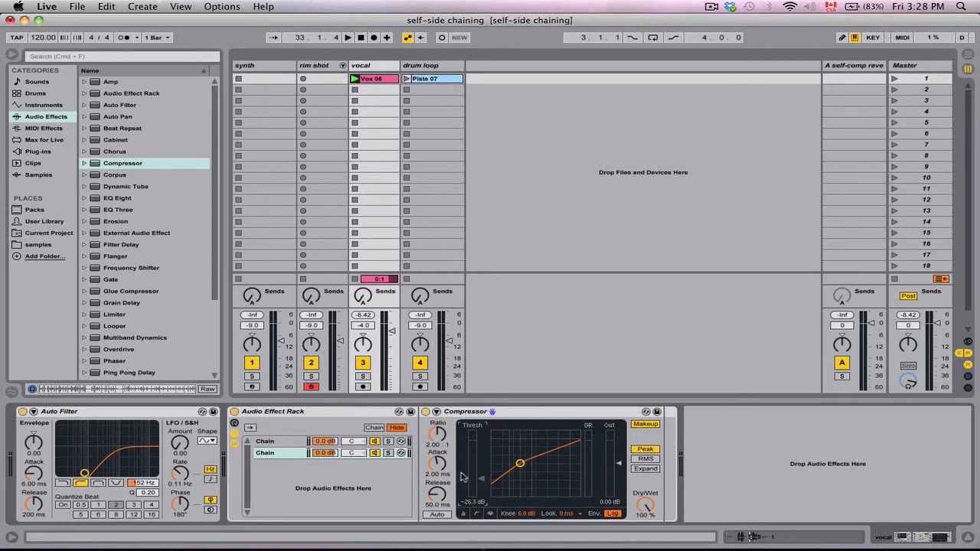
{"action": "left_click_drag", "start_coordinate": [437, 435], "coordinate": [437, 416]}
{"action": "left_click_drag", "start_coordinate": [482, 480], "coordinate": [481, 489]}
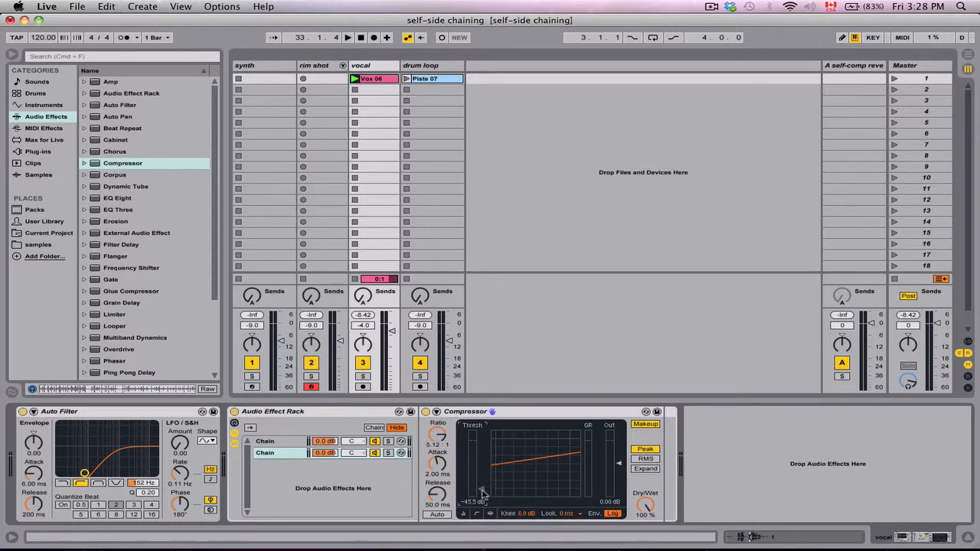
{"action": "left_click_drag", "start_coordinate": [448, 448], "coordinate": [448, 436]}
{"action": "left_click_drag", "start_coordinate": [479, 491], "coordinate": [480, 483]}
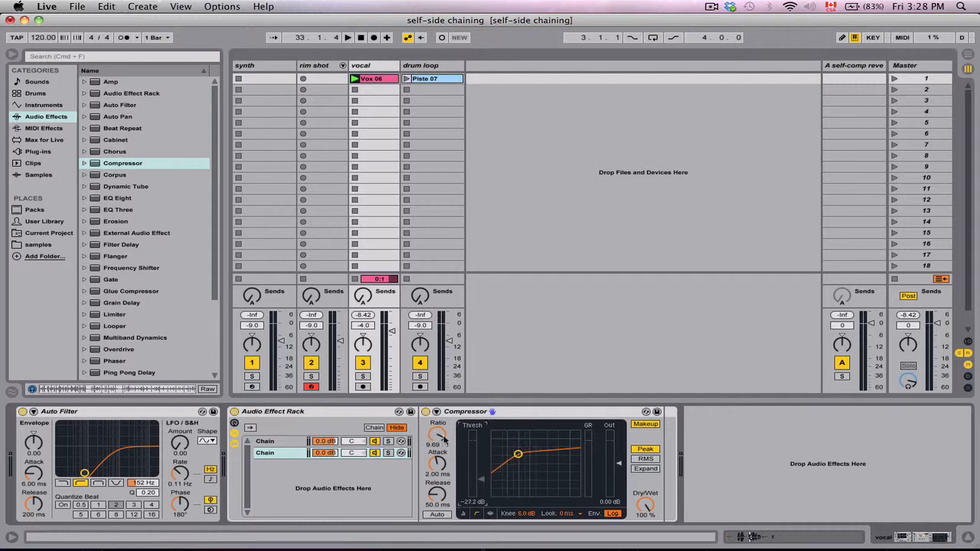
{"action": "left_click", "coordinate": [438, 412]}
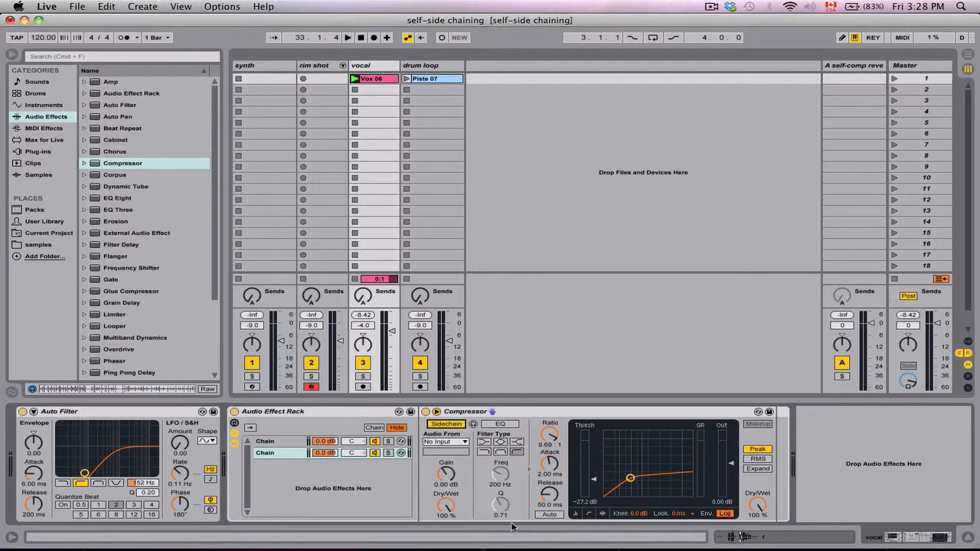
Step: Set the vocal Compressor's sidechain source to the vocal track and insert a Reverb with a 4.55 s decay before it
{"action": "left_click", "coordinate": [452, 443]}
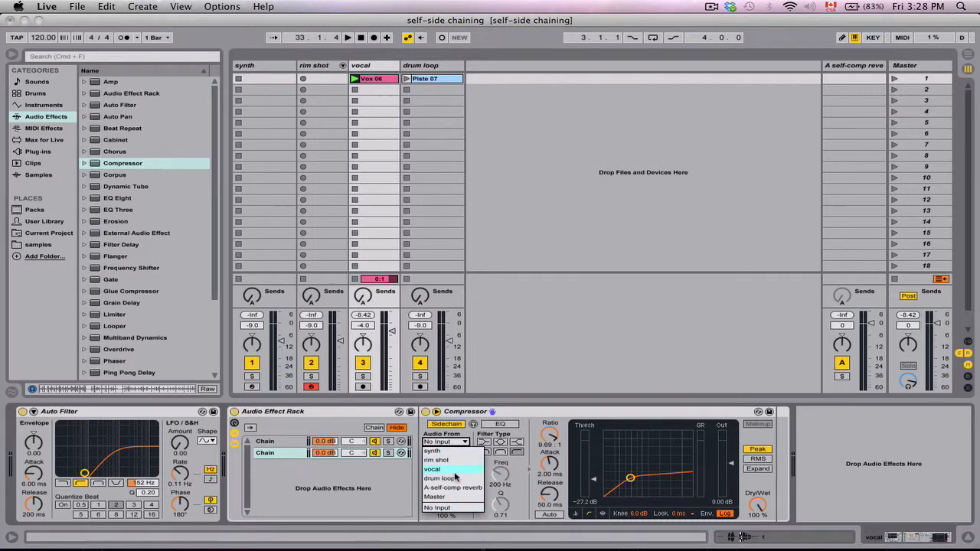
{"action": "left_click", "coordinate": [455, 473]}
{"action": "scroll", "coordinate": [136, 341], "scroll_direction": "down", "scroll_amount": 5}
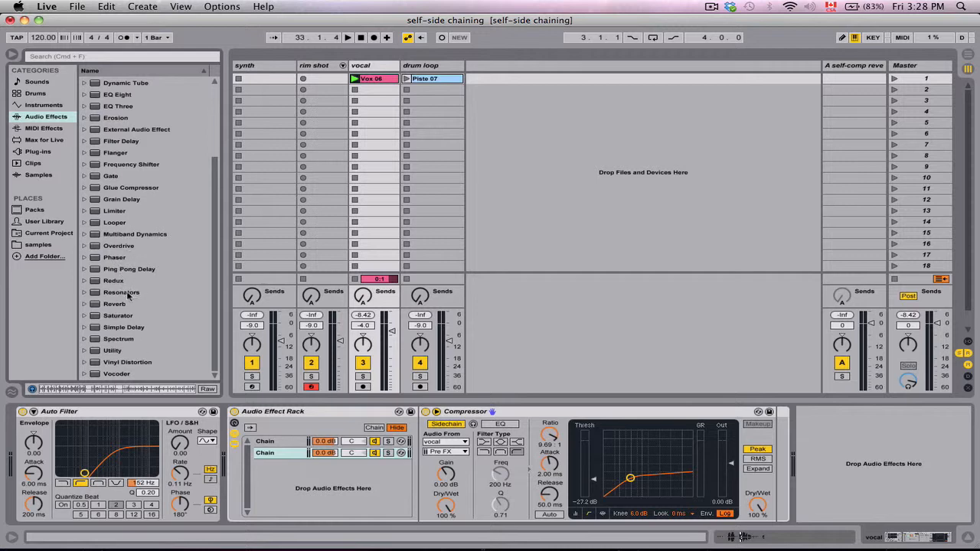
{"action": "left_click_drag", "start_coordinate": [115, 304], "coordinate": [439, 449]}
{"action": "left_click_drag", "start_coordinate": [594, 509], "coordinate": [590, 510]}
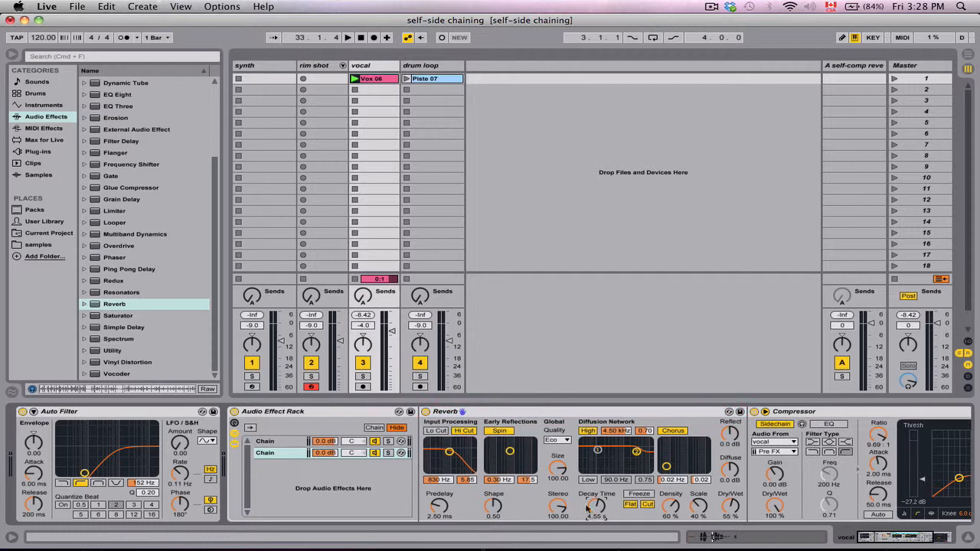
Step: Solo the second chain with its Compressor turned off and play the vocal to audition the Reverb
{"action": "left_click", "coordinate": [388, 452]}
{"action": "left_click", "coordinate": [754, 412]}
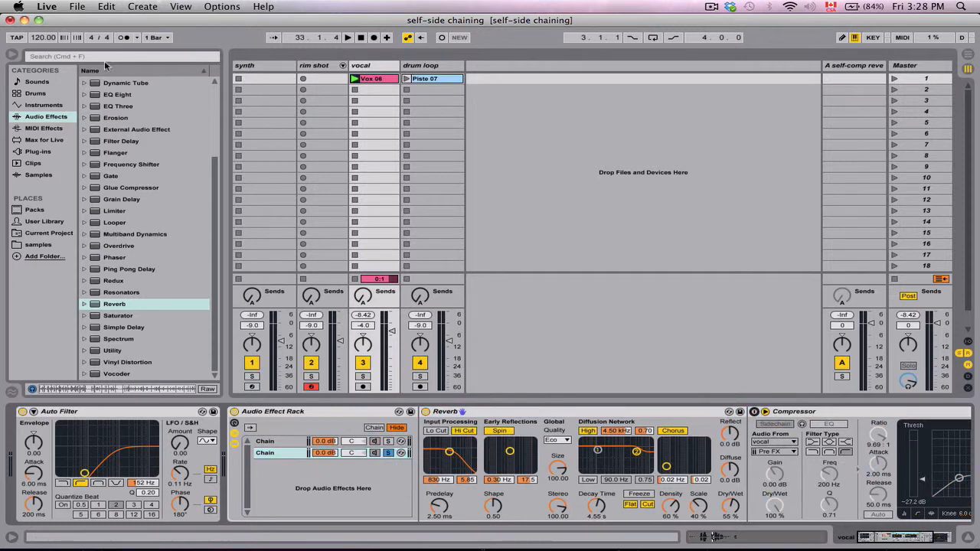
{"action": "key", "text": "space"}
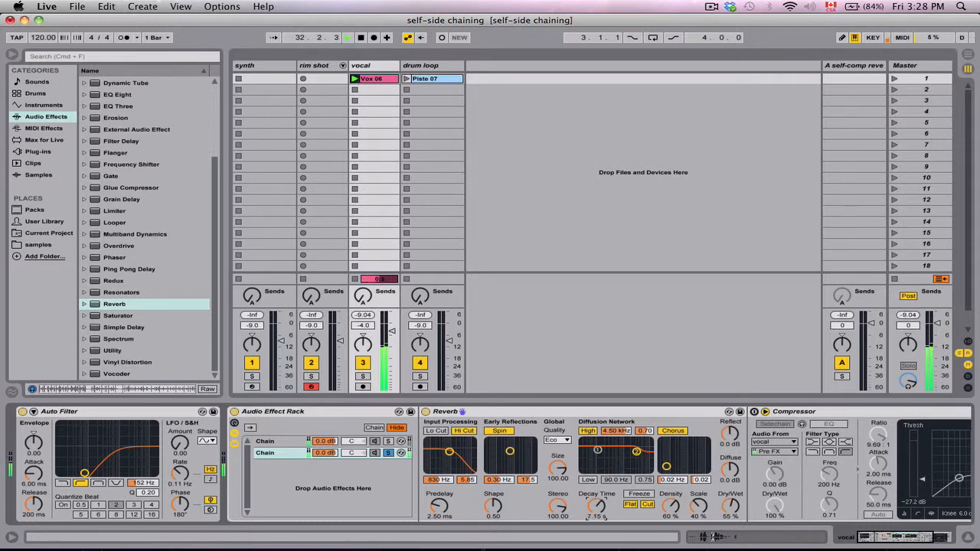
Step: Set the Reverb's decay time to 19.3 s and its diffuse level to -7.9 dB while the vocal plays
{"action": "scroll", "coordinate": [885, 527], "scroll_direction": "right", "scroll_amount": 5}
{"action": "left_click_drag", "start_coordinate": [512, 470], "coordinate": [512, 493]}
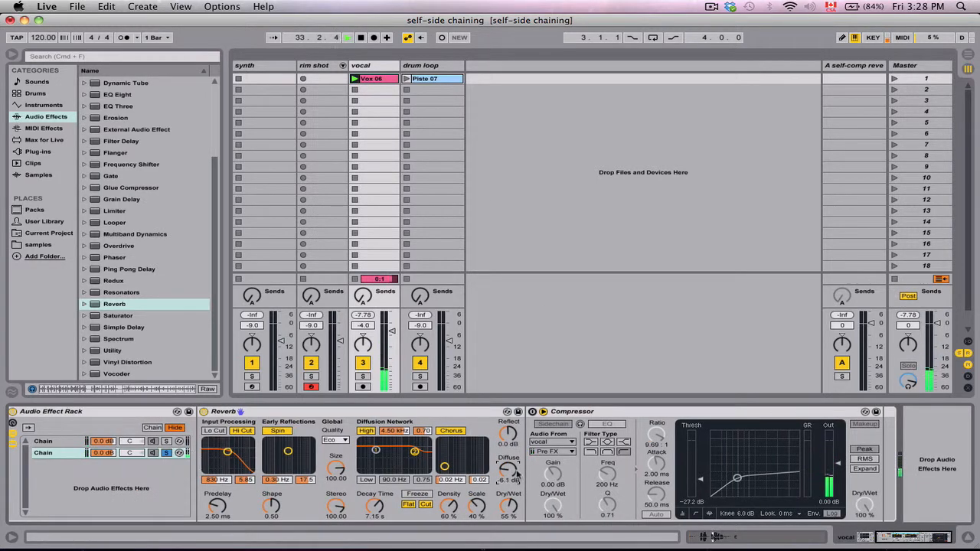
{"action": "left_click", "coordinate": [377, 506]}
{"action": "left_click_drag", "start_coordinate": [376, 506], "coordinate": [375, 483]}
{"action": "key", "text": "space"}
{"action": "key", "text": "space"}
{"action": "left_click_drag", "start_coordinate": [508, 470], "coordinate": [508, 477]}
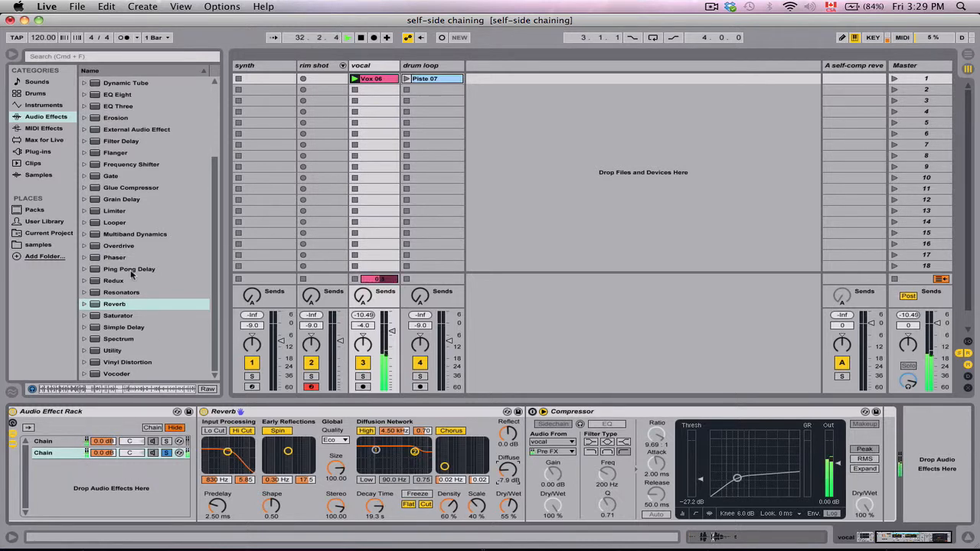
Step: Insert a Filter Delay between the Reverb and the Compressor in the vocal rack's second chain
{"action": "scroll", "coordinate": [116, 274], "scroll_direction": "up", "scroll_amount": 3}
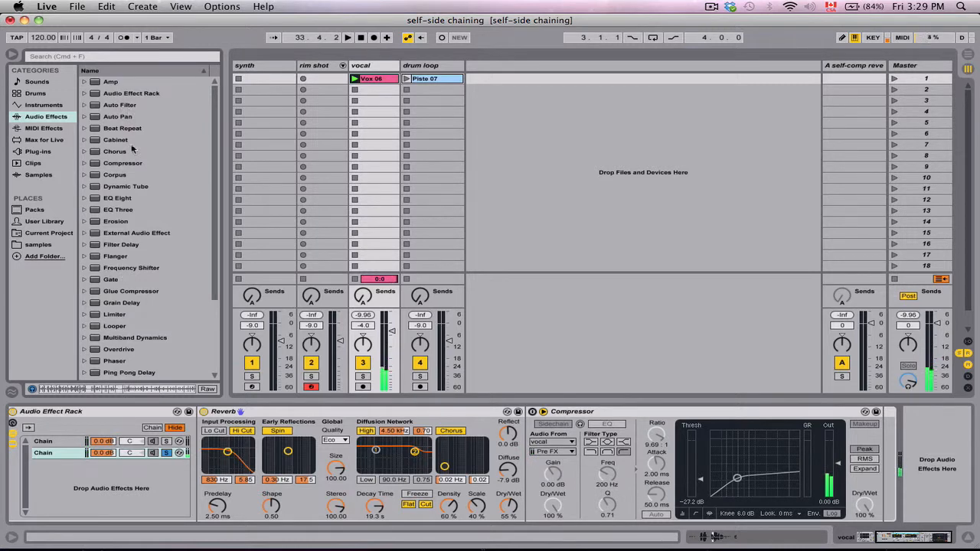
{"action": "left_click", "coordinate": [134, 245]}
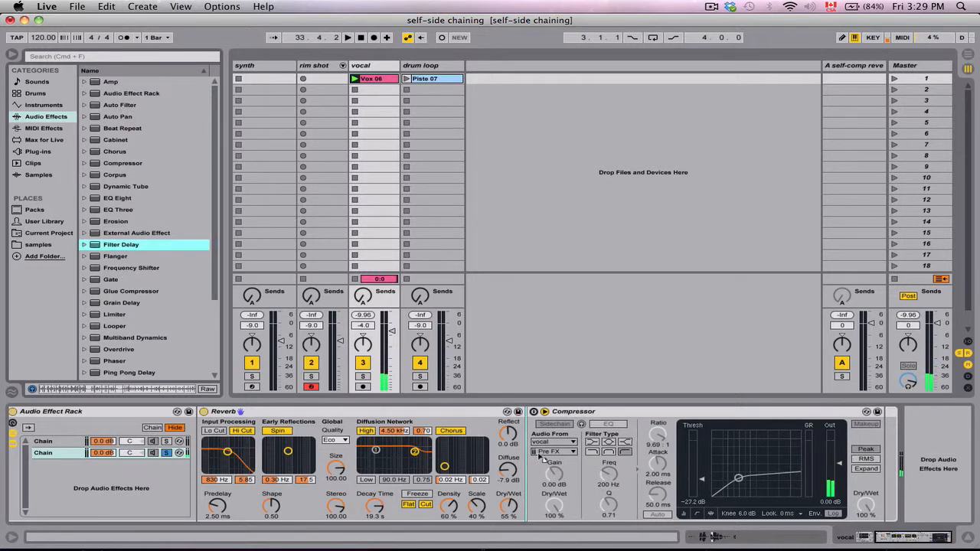
{"action": "left_click_drag", "start_coordinate": [540, 452], "coordinate": [541, 454]}
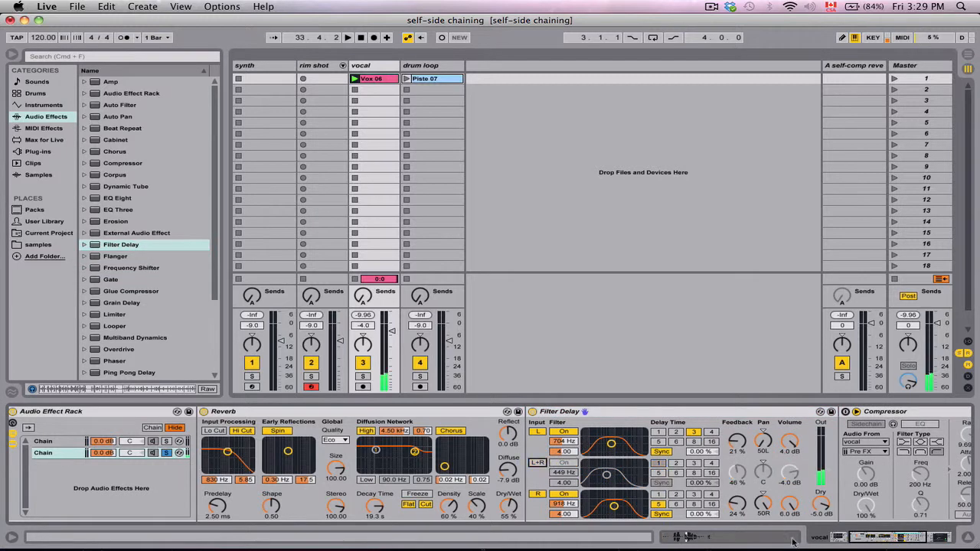
Step: Set the Filter Delay's L filter to 1.58 kHz with Q 2.50 and its R filter to 4.98 kHz with Q 2.25
{"action": "left_click", "coordinate": [924, 543]}
{"action": "left_click_drag", "start_coordinate": [594, 508], "coordinate": [611, 510]}
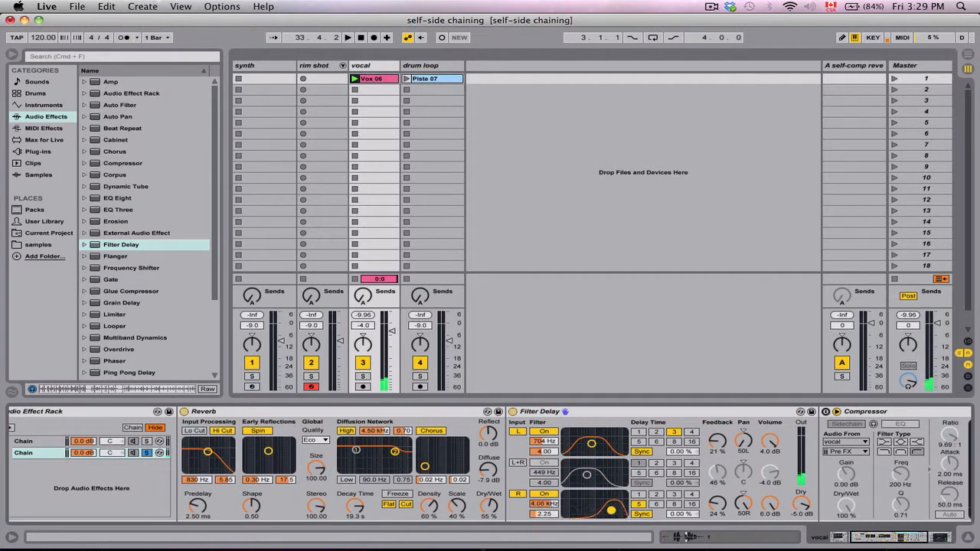
{"action": "left_click_drag", "start_coordinate": [592, 446], "coordinate": [600, 447]}
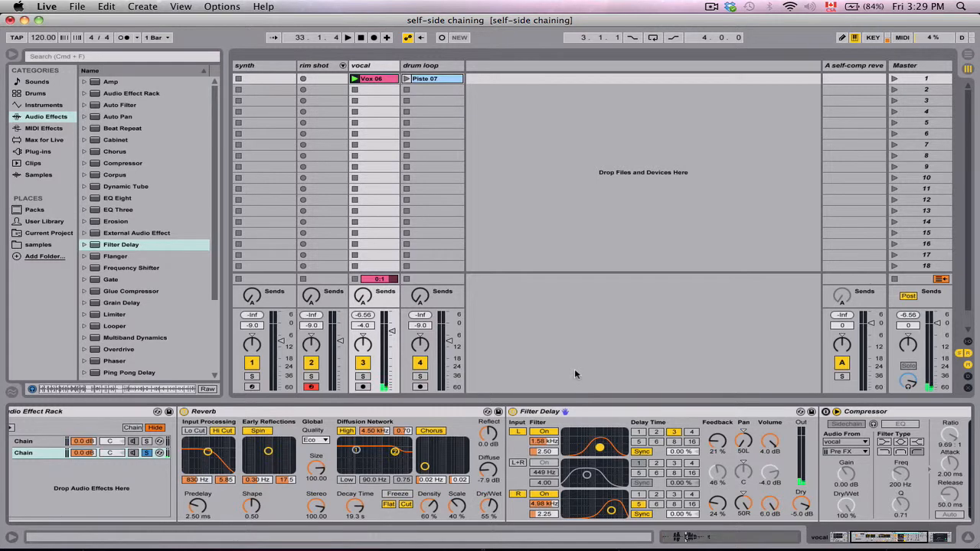
Step: Turn the Compressor back on with its sidechain enabled and play the soloed effect chain
{"action": "left_click", "coordinate": [923, 540]}
{"action": "left_click_drag", "start_coordinate": [923, 540], "coordinate": [911, 540]}
{"action": "left_click", "coordinate": [763, 415]}
{"action": "left_click", "coordinate": [780, 424]}
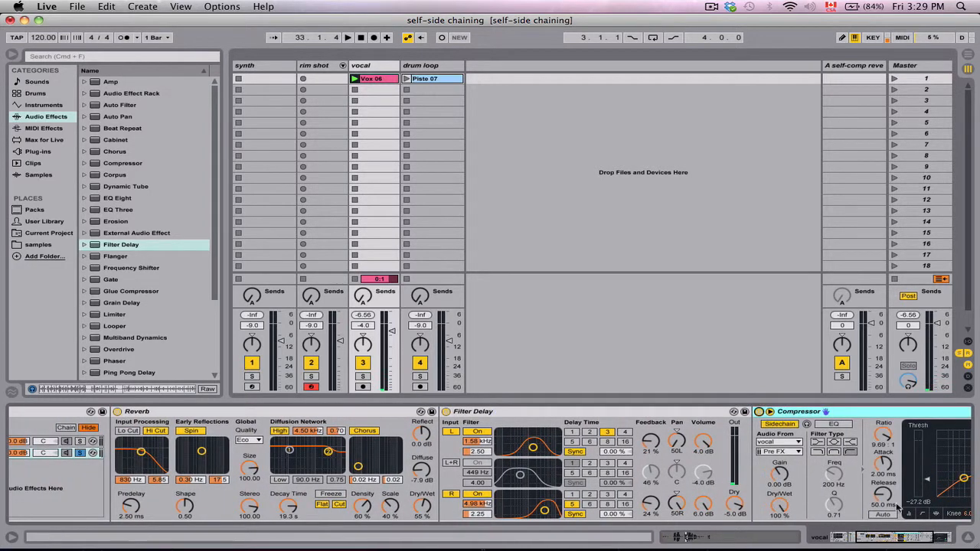
{"action": "left_click", "coordinate": [930, 540]}
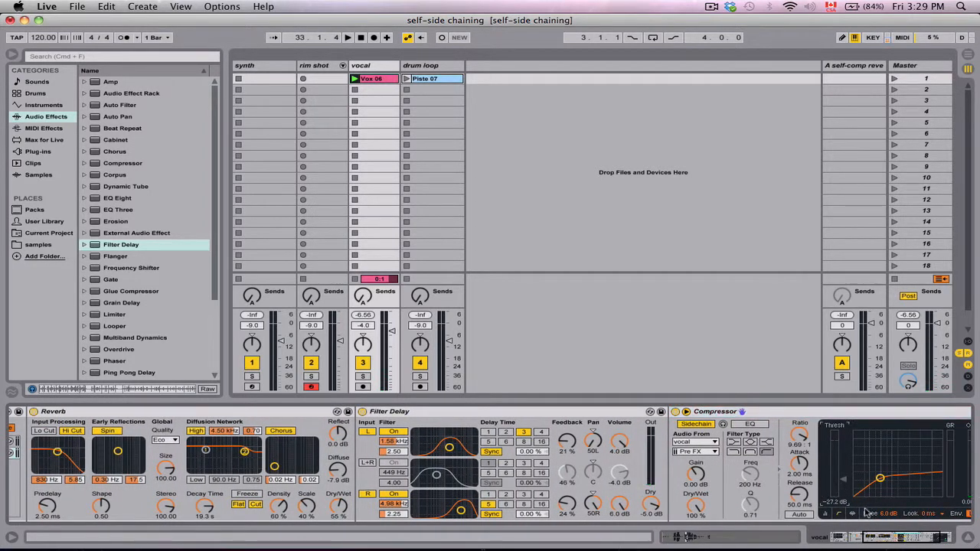
{"action": "key", "text": "space"}
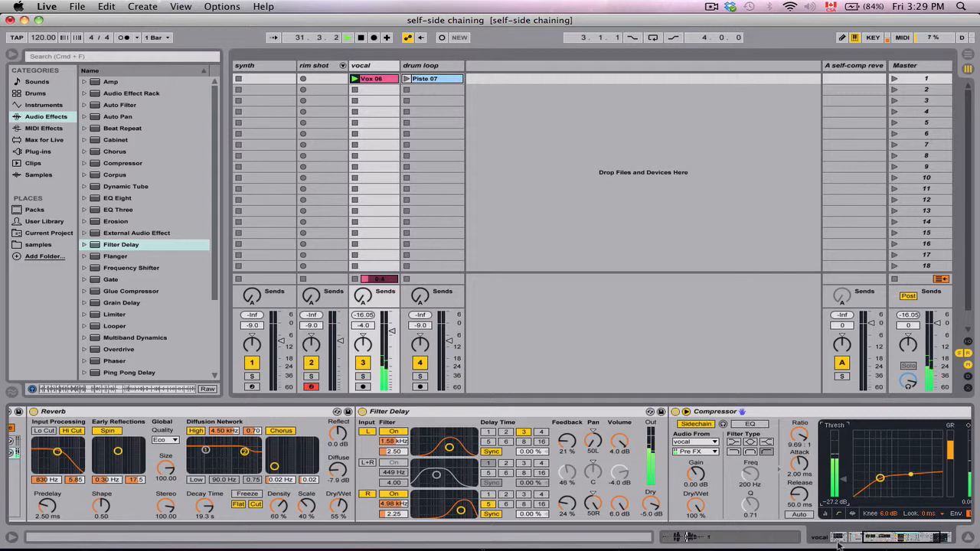
{"action": "key", "text": "space"}
Step: Unsolo the second chain and relaunch the Vox 06 clip to hear the dry and effect chains together
{"action": "left_click_drag", "start_coordinate": [902, 542], "coordinate": [872, 540]}
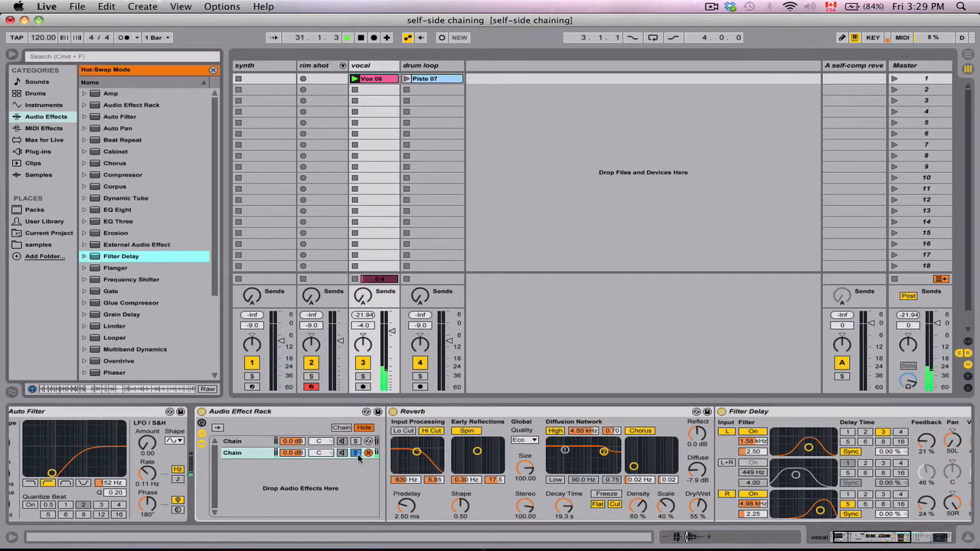
{"action": "key", "text": "space"}
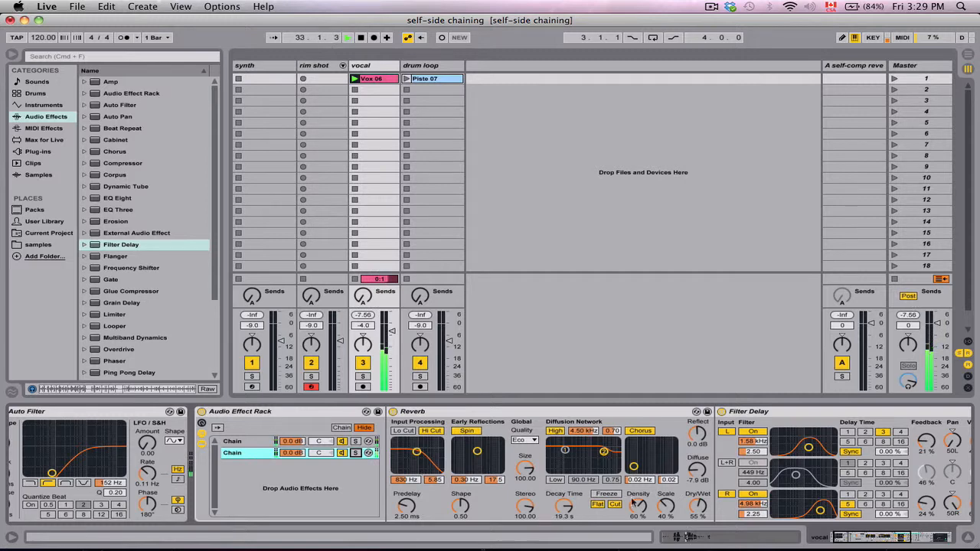
{"action": "left_click_drag", "start_coordinate": [841, 538], "coordinate": [851, 538]}
{"action": "key", "text": "space"}
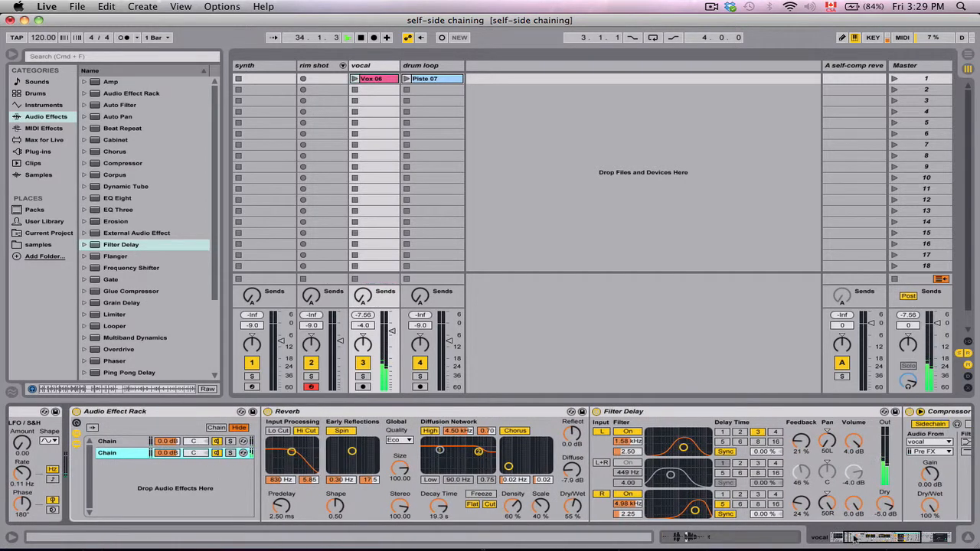
{"action": "left_click", "coordinate": [355, 79]}
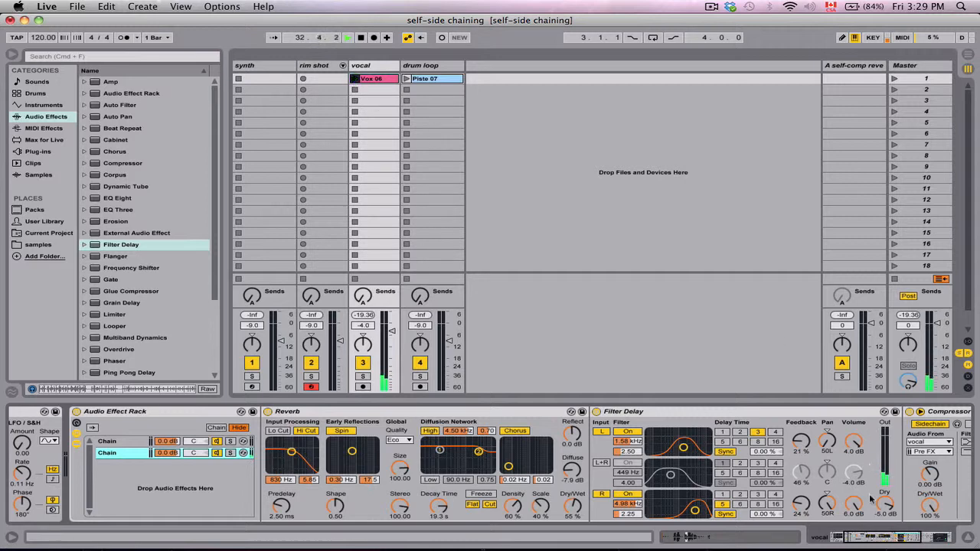
Step: Lower the vocal Compressor's threshold to -30.0 dB and stop playback
{"action": "scroll", "coordinate": [846, 487], "scroll_direction": "right", "scroll_amount": 6}
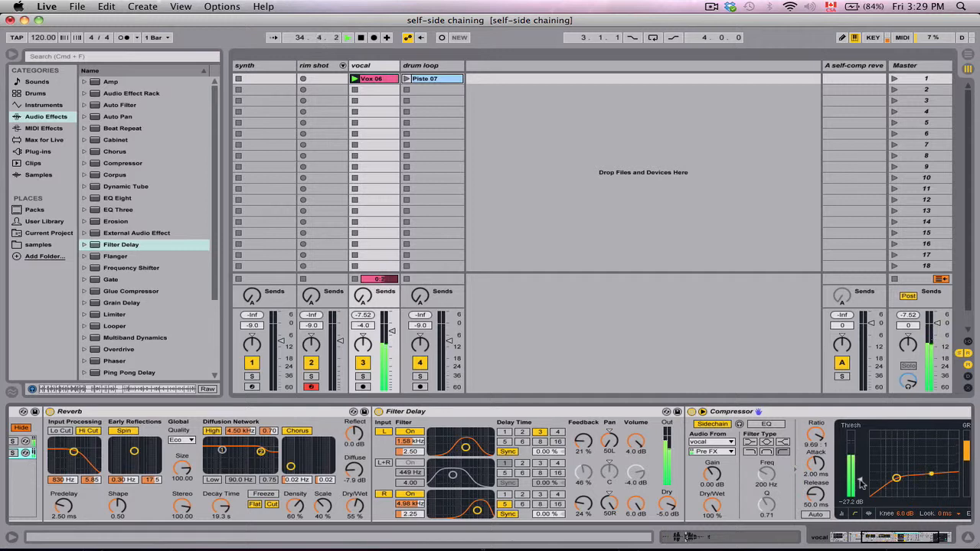
{"action": "left_click_drag", "start_coordinate": [862, 482], "coordinate": [867, 502]}
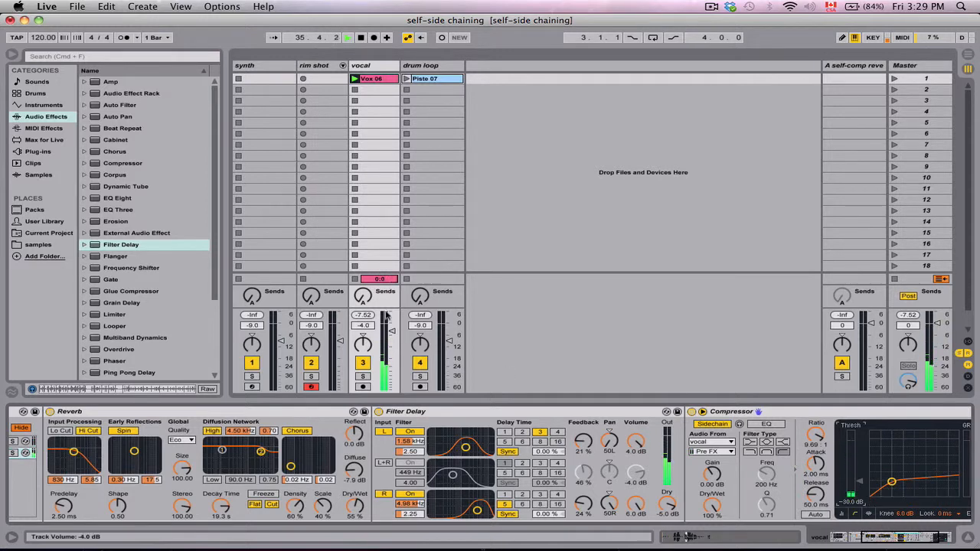
{"action": "left_click", "coordinate": [360, 37]}
Step: Review the vocal rack's devices, comparing the empty dry chain with the effect chain
{"action": "left_click_drag", "start_coordinate": [913, 542], "coordinate": [929, 539]}
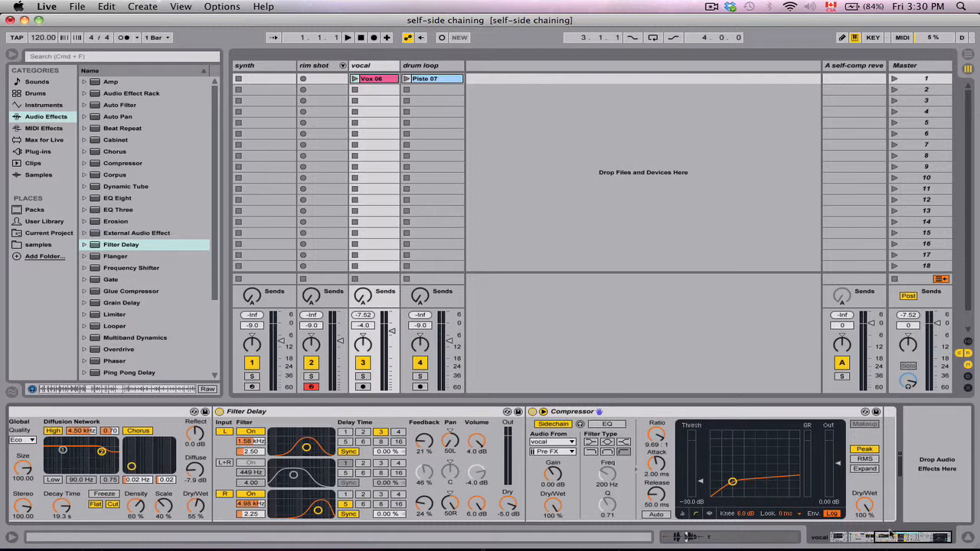
{"action": "left_click_drag", "start_coordinate": [891, 538], "coordinate": [843, 538]}
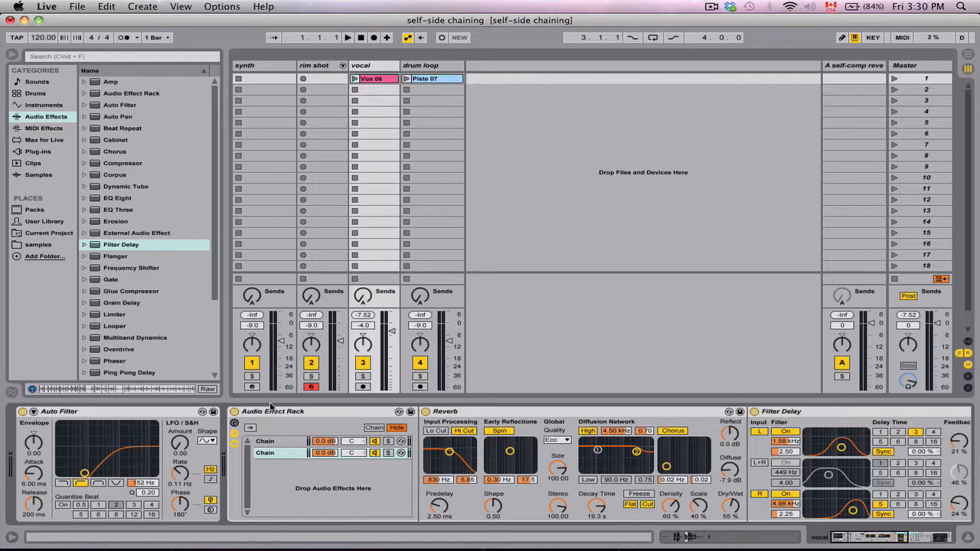
{"action": "left_click", "coordinate": [285, 442]}
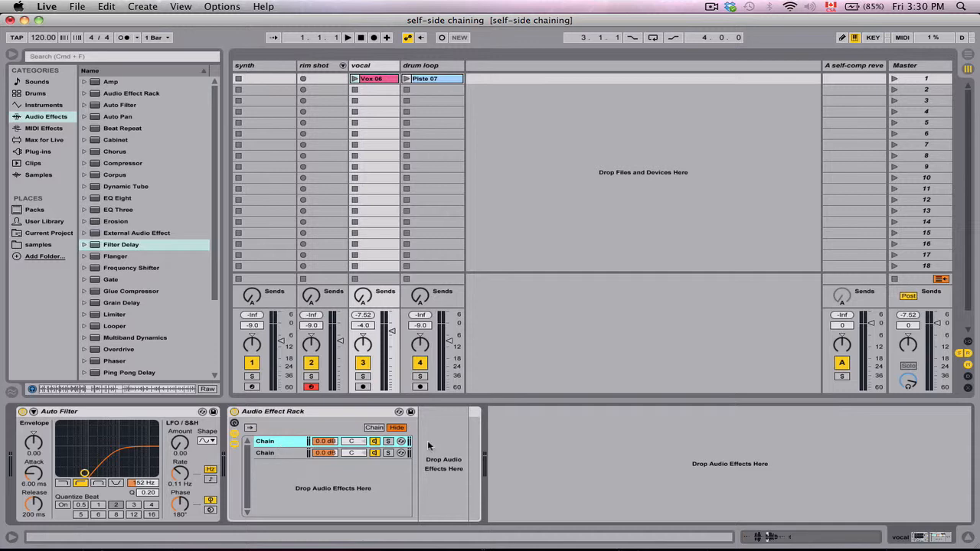
{"action": "left_click", "coordinate": [288, 453]}
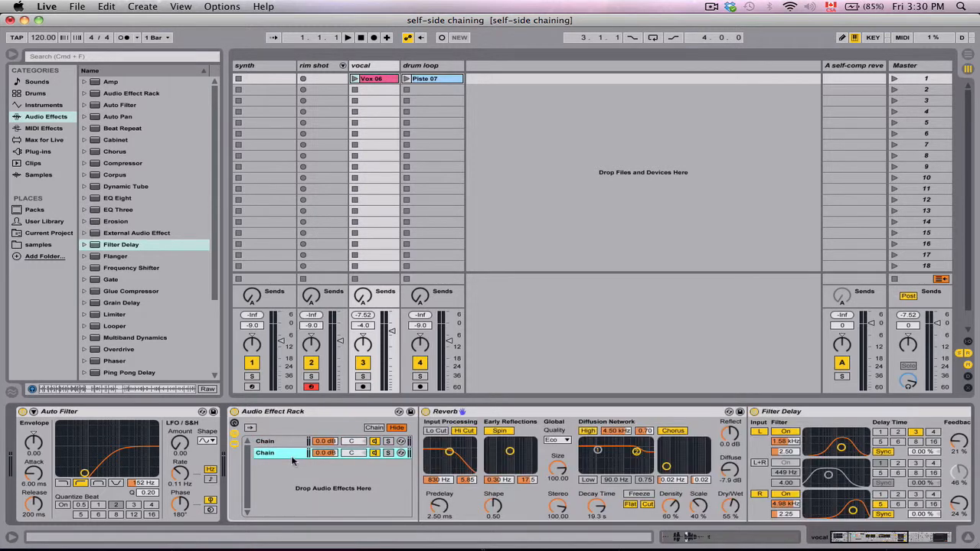